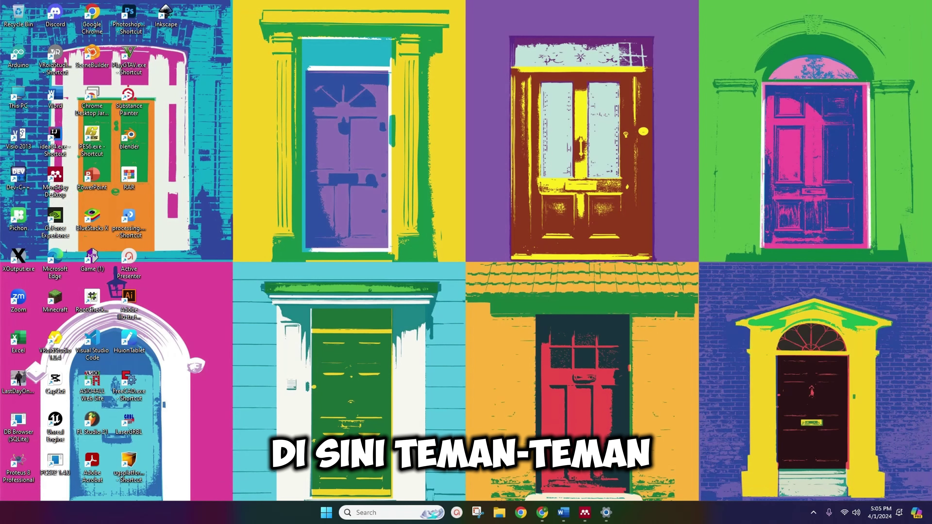
# - Open the 13 Cara Menggunakan Mendeley Desktop folder in File Explorer, then switch to Chrome
pyautogui.click(499, 512)
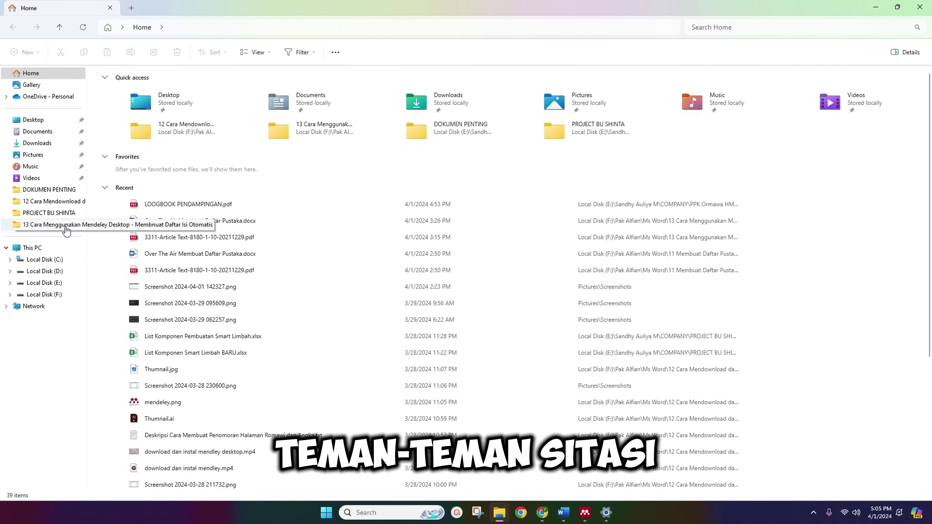
pyautogui.click(66, 228)
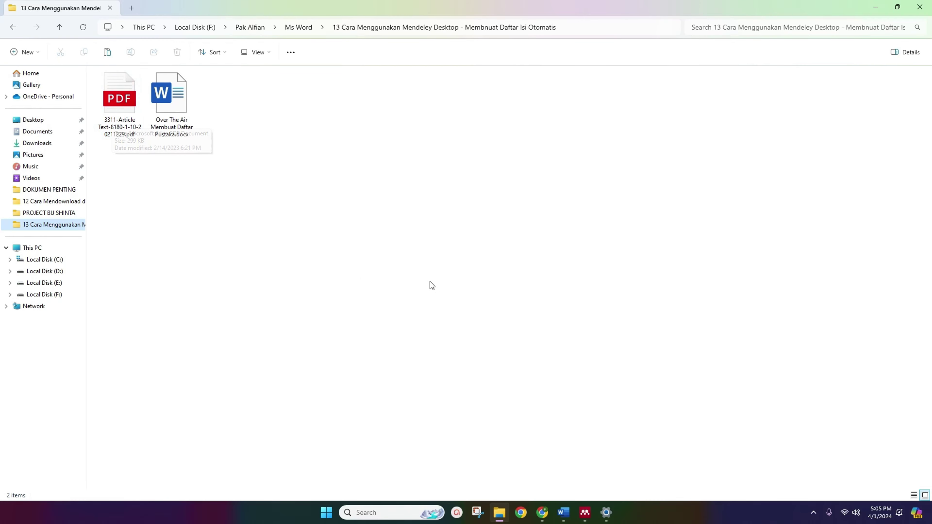
pyautogui.click(541, 512)
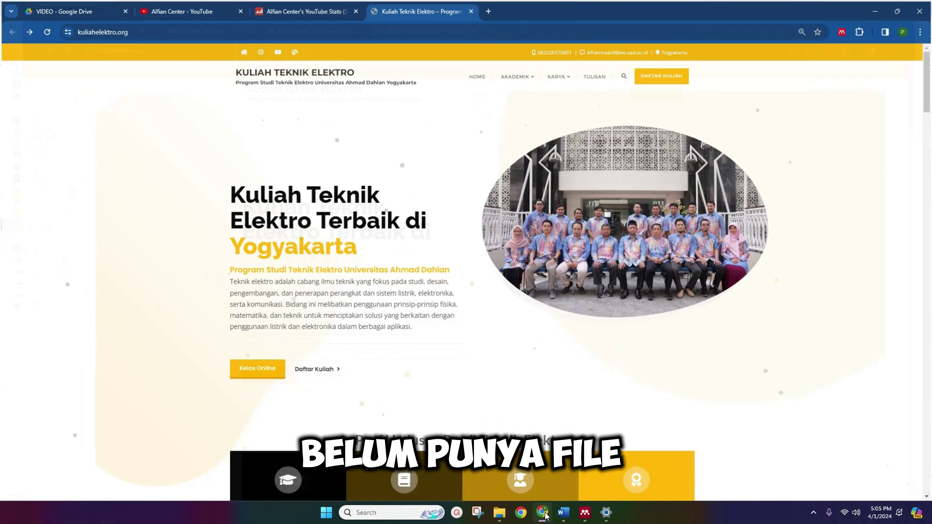
# - In a new Chrome tab, search 'google sco' and pick the Google Scholar suggestion
pyautogui.click(488, 10)
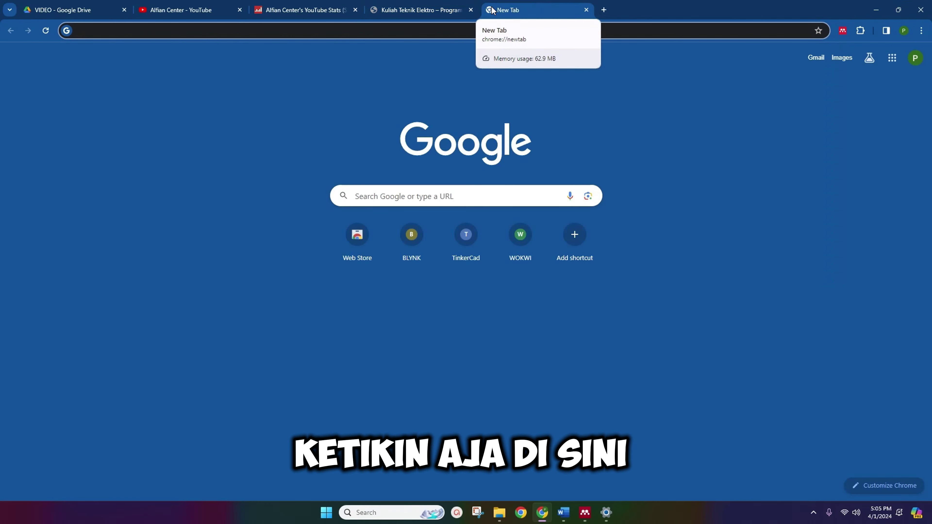
pyautogui.write('goog')
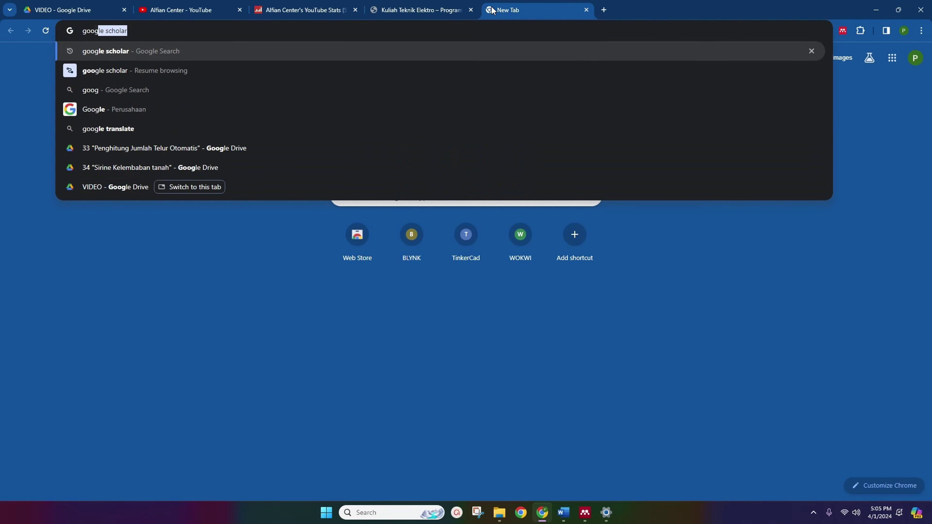
pyautogui.write('le sco')
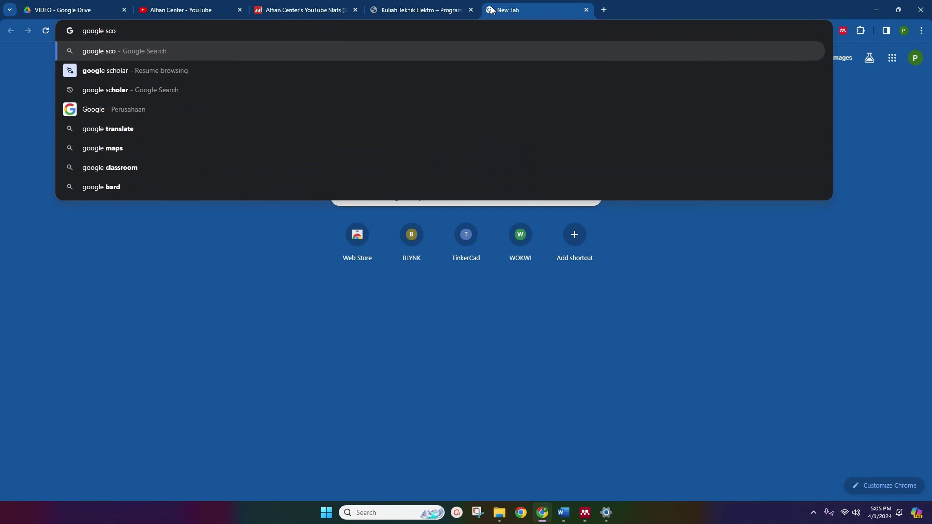
pyautogui.click(176, 92)
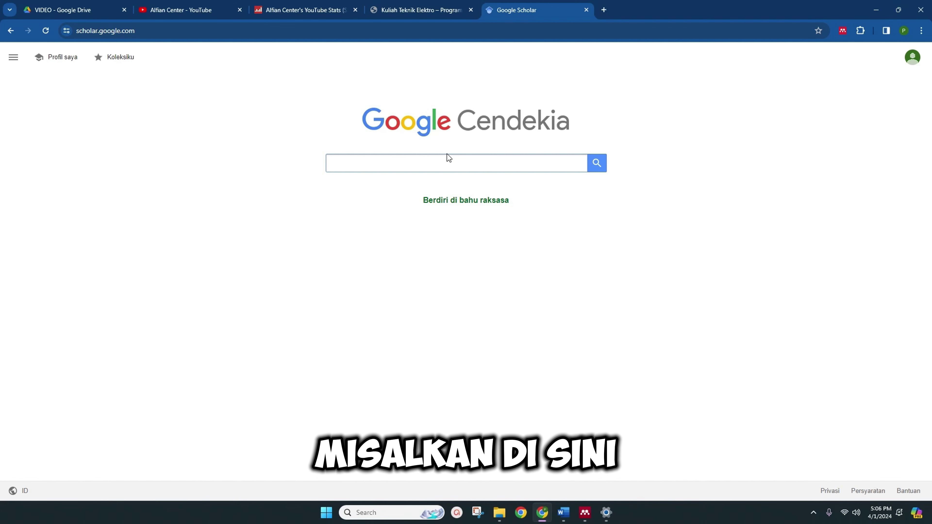
# - Search Google Scholar for 'internet of things'
pyautogui.write('internet ')
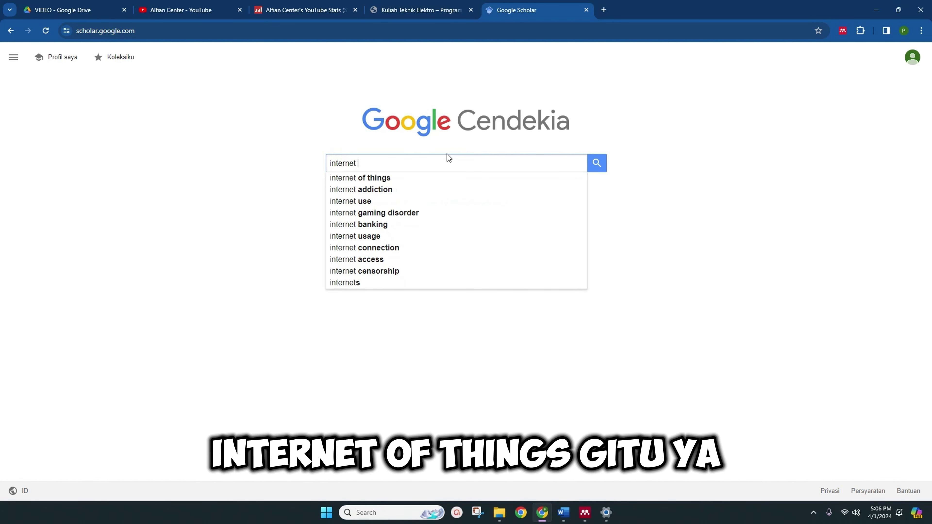
pyautogui.write('of things')
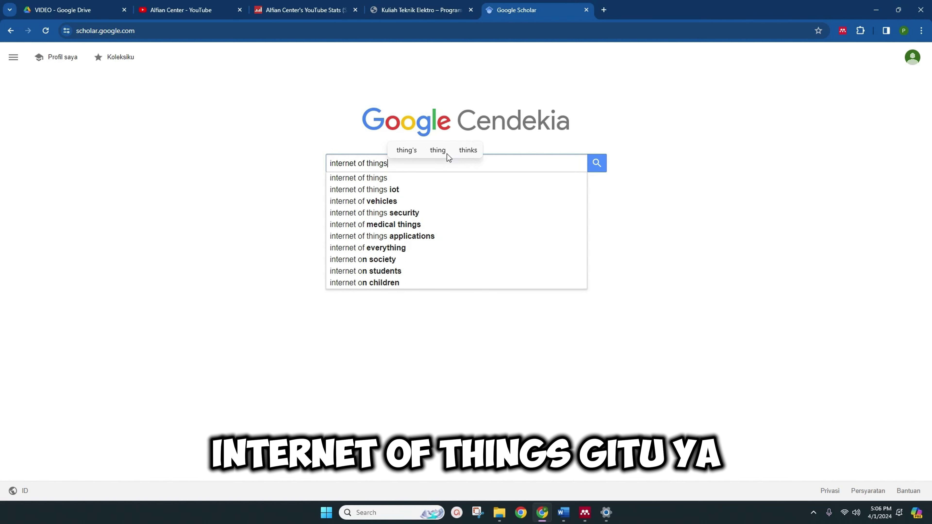
pyautogui.press('Return')
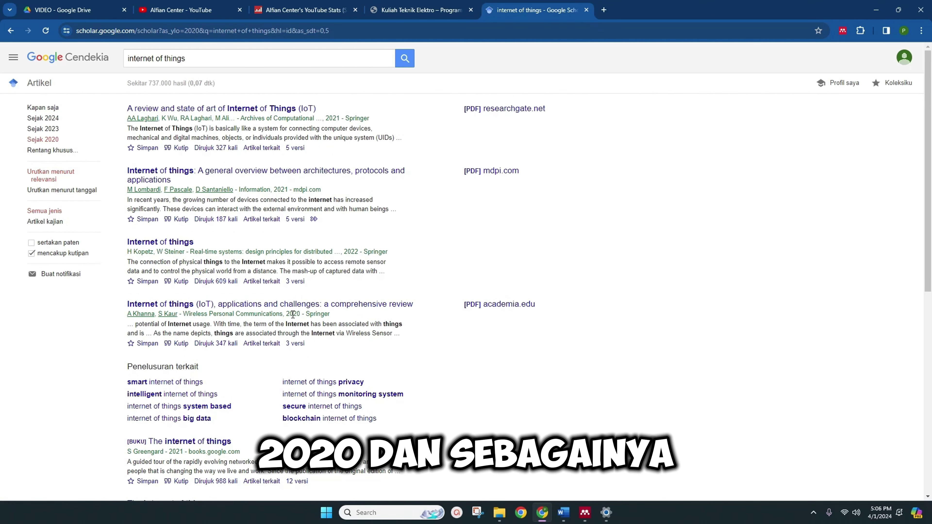
# - Download the second result's mdpi.com PDF, information-12-00087-v2.pdf, through the IDM download manager
pyautogui.scroll(-1, 290, 317)
pyautogui.scroll(-3, 290, 318)
pyautogui.scroll(4, 366, 305)
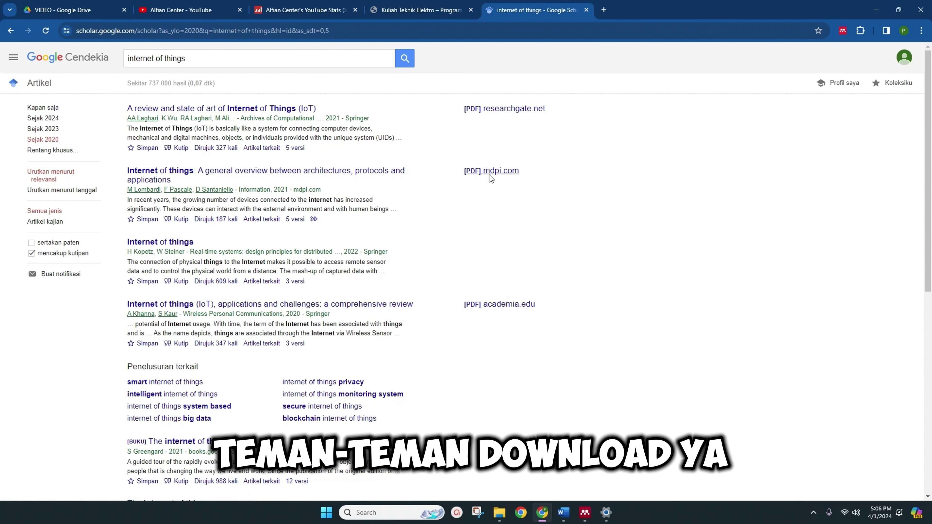
pyautogui.click(489, 175)
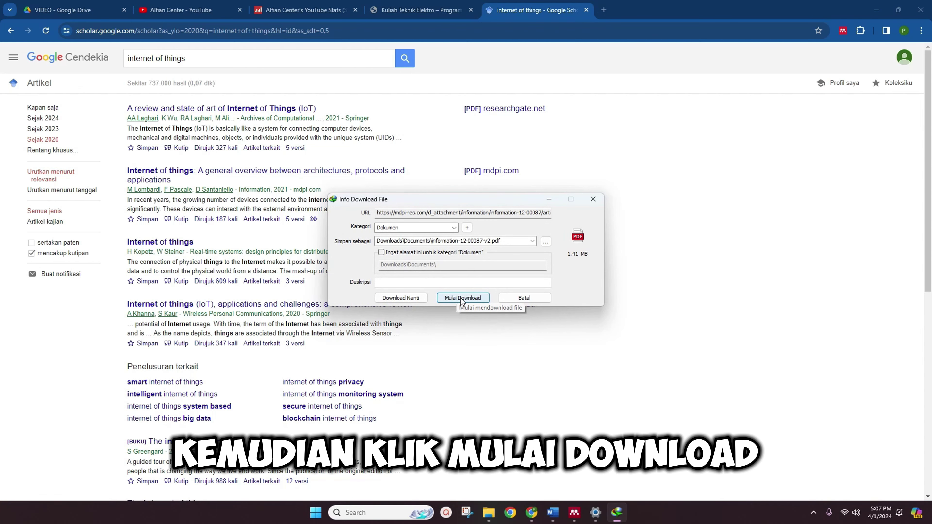
pyautogui.click(463, 300)
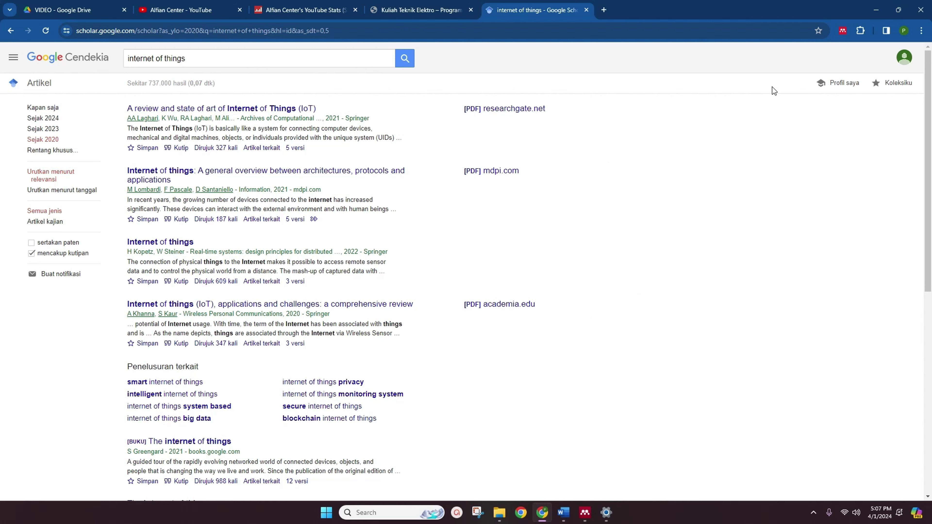
# - Open 3311-Article Text-8180-1-10-20211229.pdf in Edge and scroll to the Metode Penelitian section on page 3
pyautogui.click(875, 10)
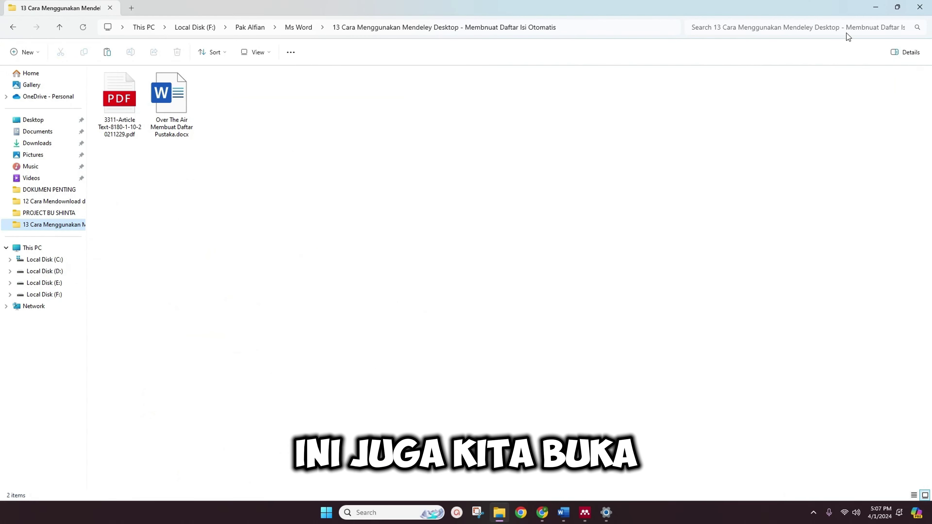
pyautogui.doubleClick(126, 109)
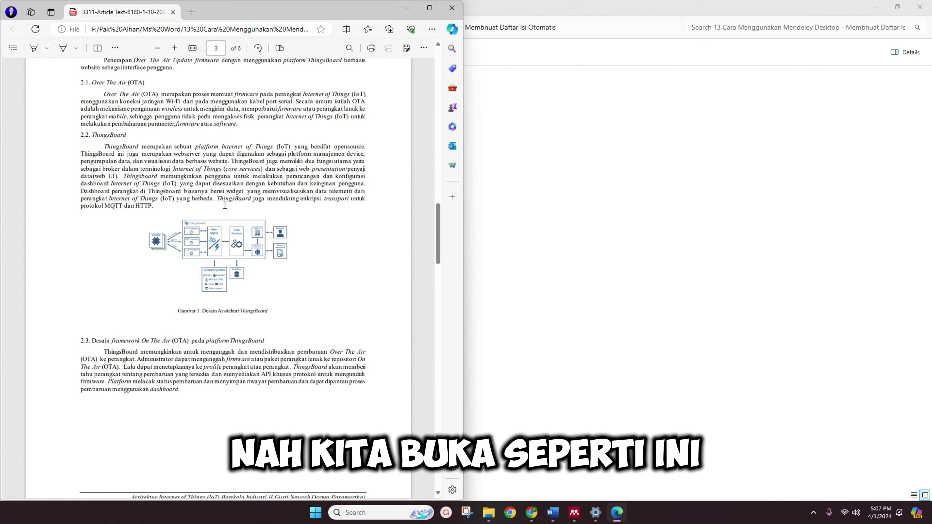
pyautogui.scroll(5, 205, 220)
pyautogui.scroll(3, 187, 233)
pyautogui.scroll(5, 187, 233)
pyautogui.scroll(4, 187, 233)
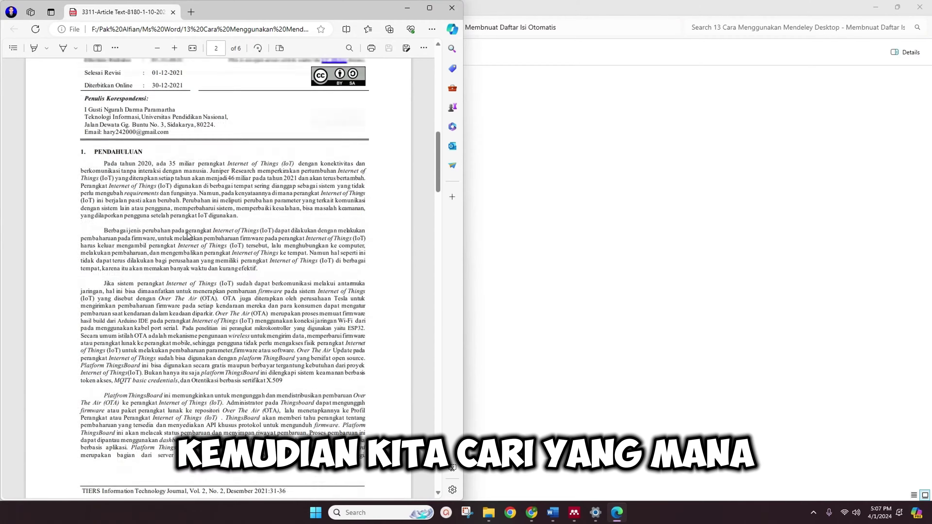
pyautogui.scroll(-1, 188, 234)
pyautogui.scroll(-4, 187, 233)
pyautogui.scroll(-3, 188, 232)
pyautogui.scroll(-2, 188, 230)
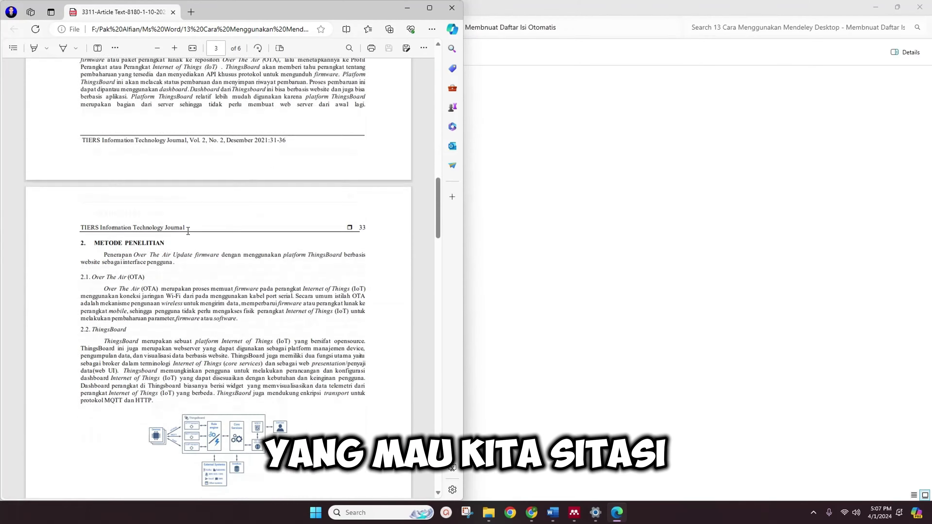
pyautogui.scroll(-3, 188, 231)
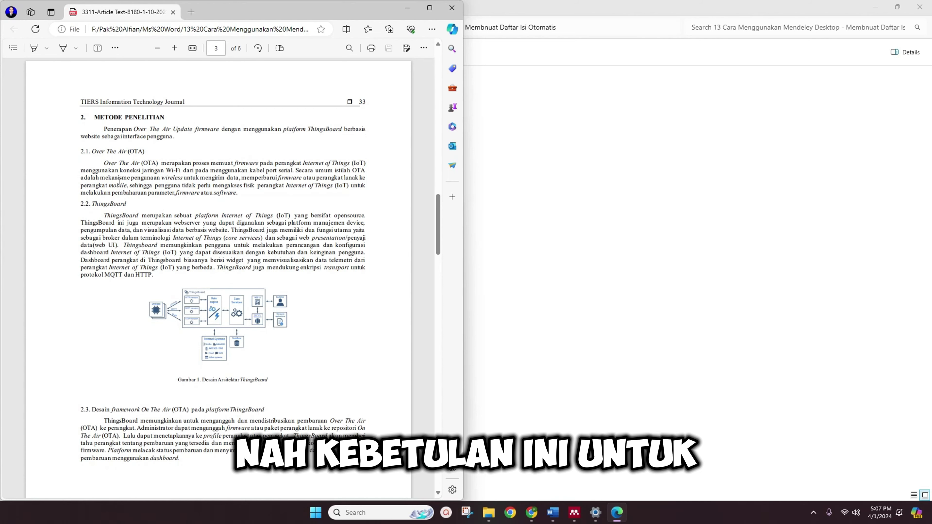
pyautogui.scroll(1, 118, 184)
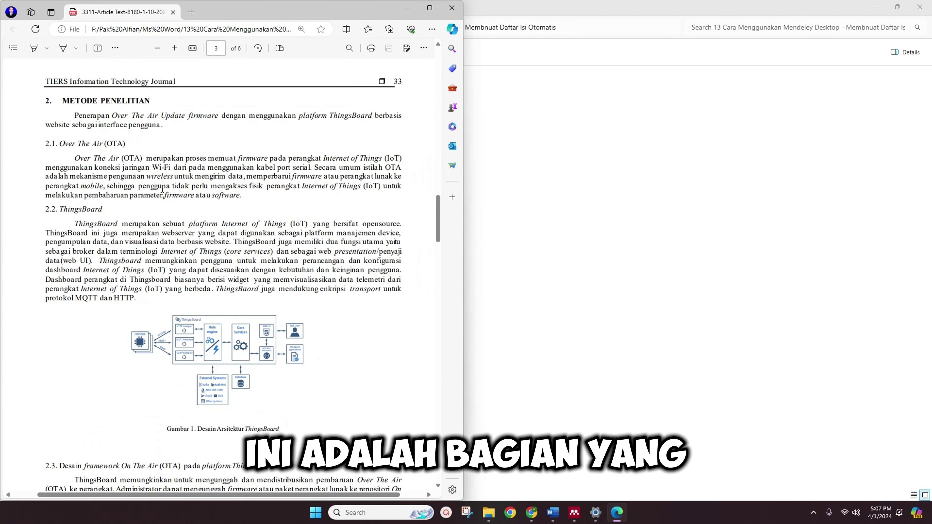
# - Select the Over The Air (OTA) paragraph in the article
pyautogui.moveTo(75, 158)
pyautogui.mouseDown()
pyautogui.moveTo(139, 161)
pyautogui.moveTo(256, 198)
pyautogui.moveTo(75, 159)
pyautogui.mouseUp()
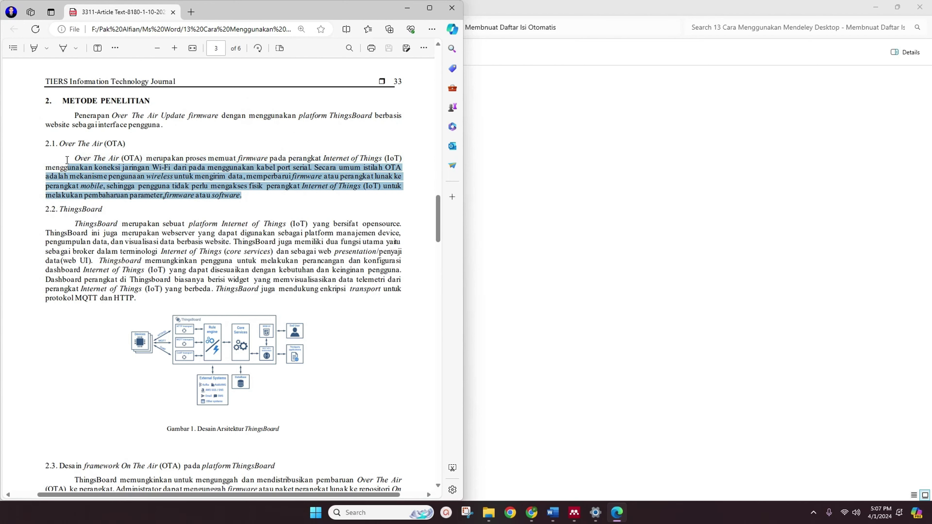
pyautogui.click(77, 158)
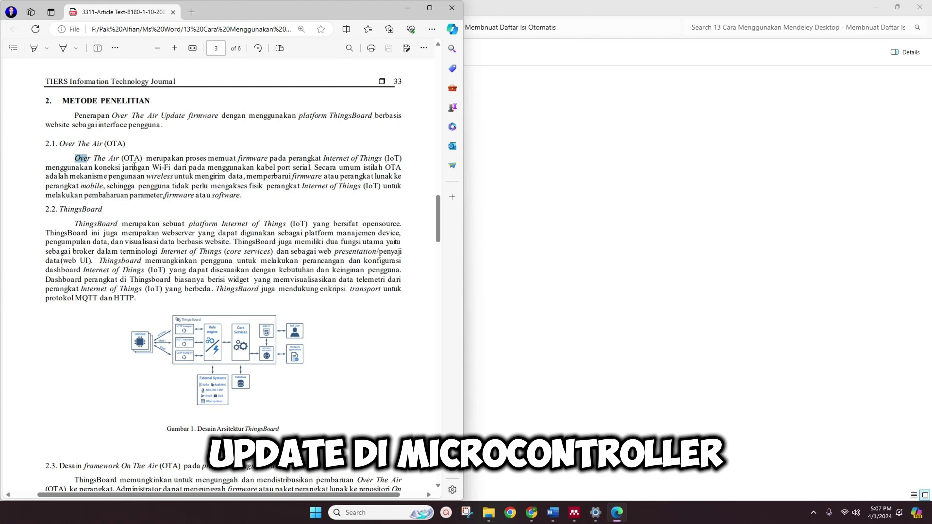
pyautogui.moveTo(134, 166)
pyautogui.mouseDown()
pyautogui.moveTo(262, 188)
pyautogui.moveTo(257, 197)
pyautogui.mouseUp()
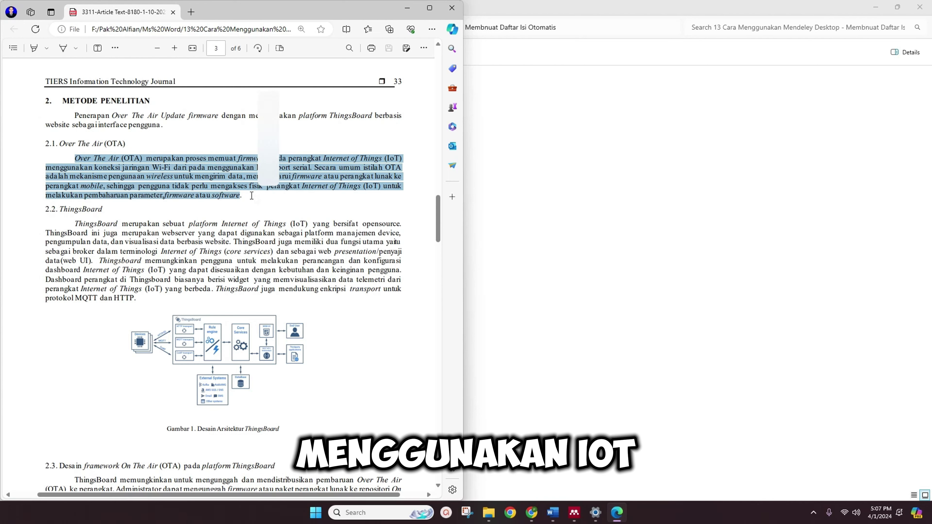
pyautogui.click(227, 195)
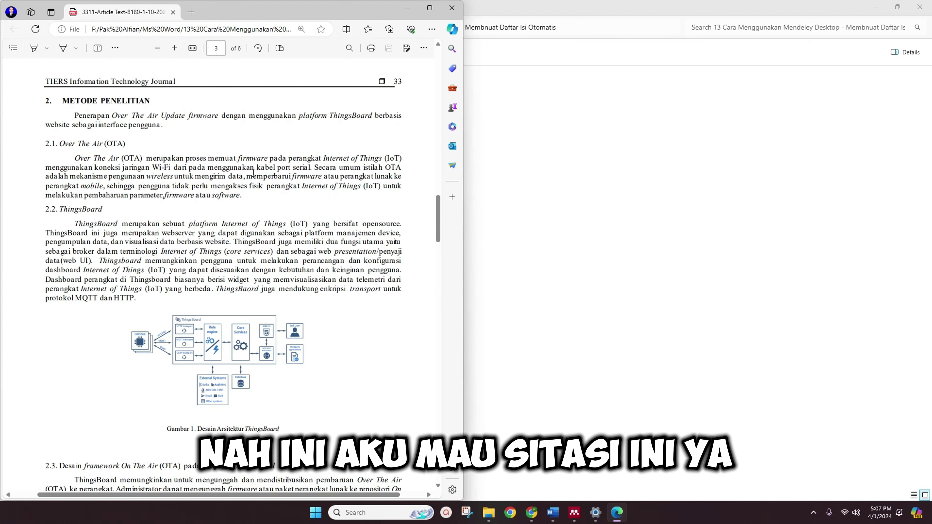
# - Open the Over The Air Membuat Daftar Pustaka document and tile it beside the PDF article
pyautogui.click(534, 146)
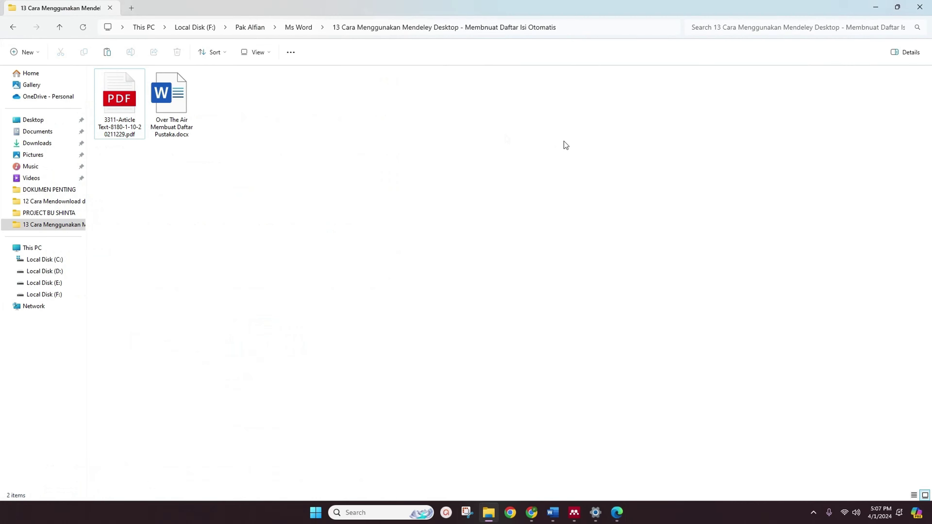
pyautogui.doubleClick(173, 114)
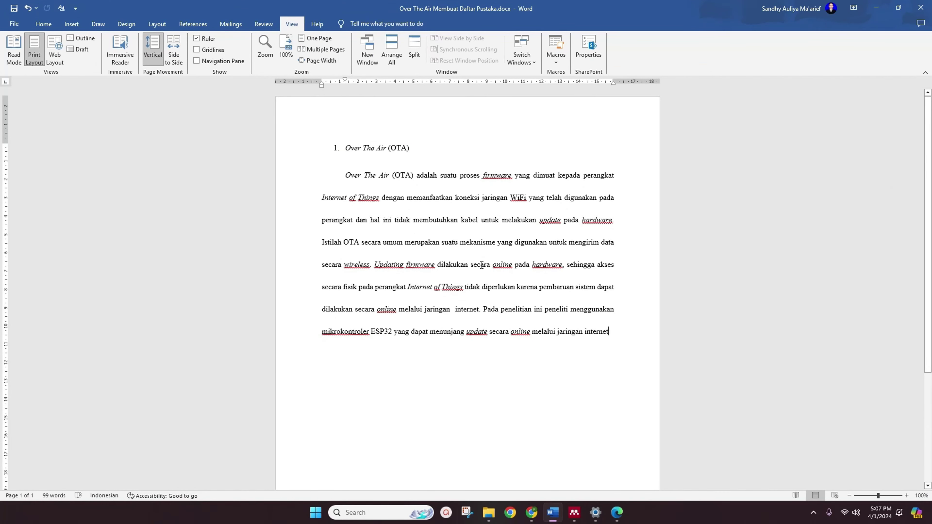
pyautogui.press('super+Right')
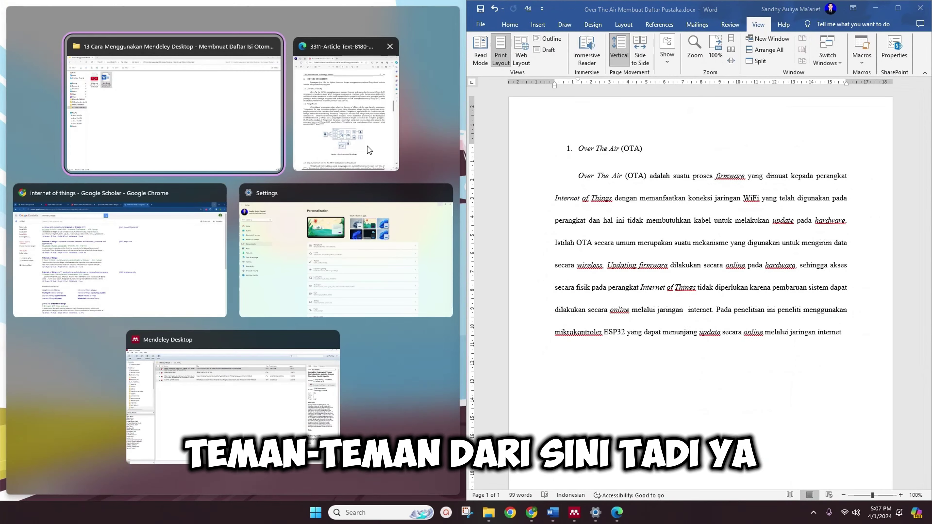
pyautogui.click(370, 161)
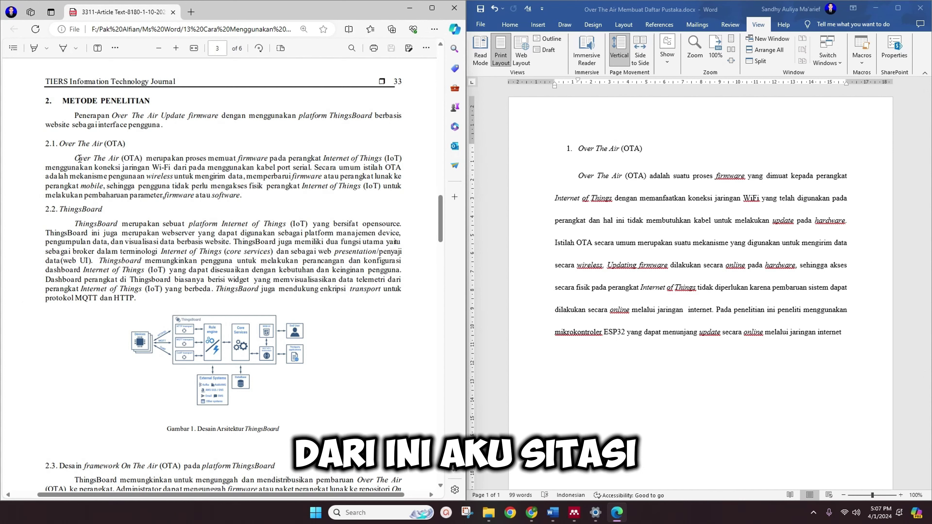
# - Compare the OTA paragraph in the source article with the one in the Word document
pyautogui.moveTo(74, 158); pyautogui.dragTo(261, 199)
pyautogui.hotkey('alt', 'Tab')
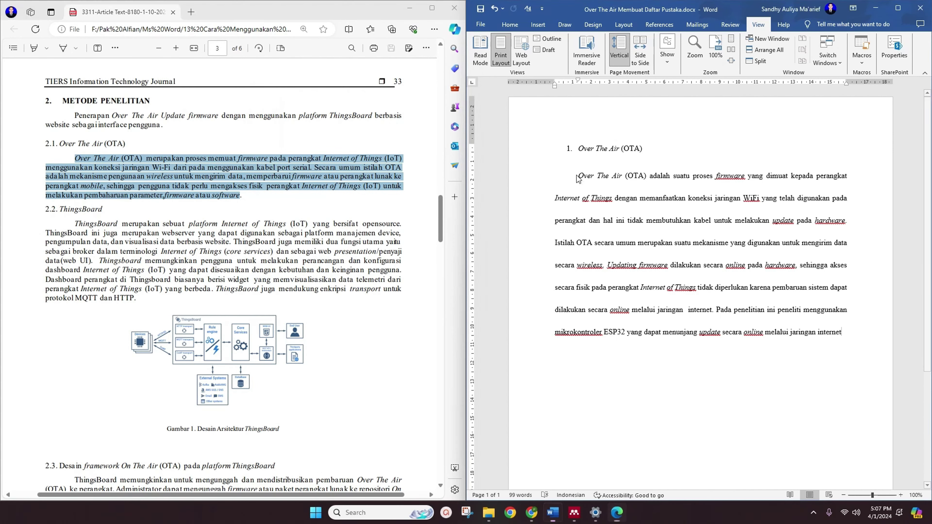
pyautogui.moveTo(580, 175); pyautogui.dragTo(714, 309)
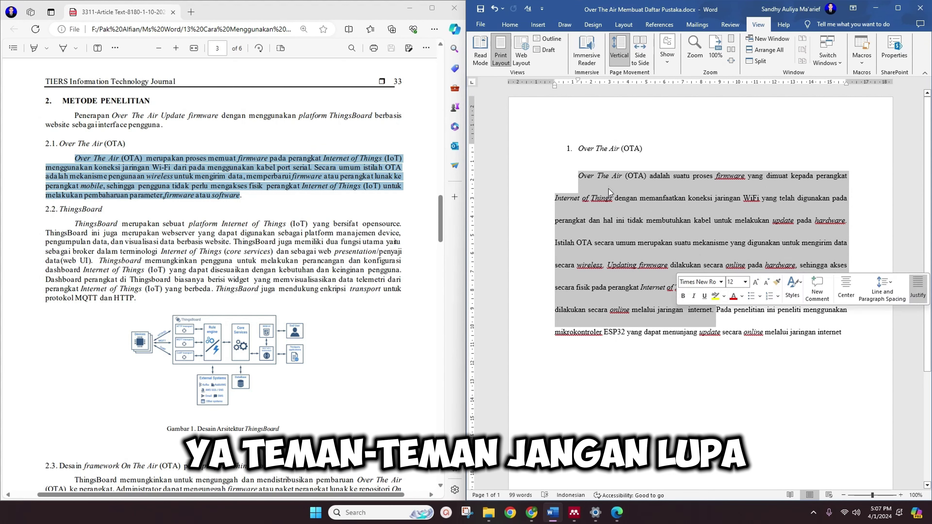
pyautogui.click(602, 166)
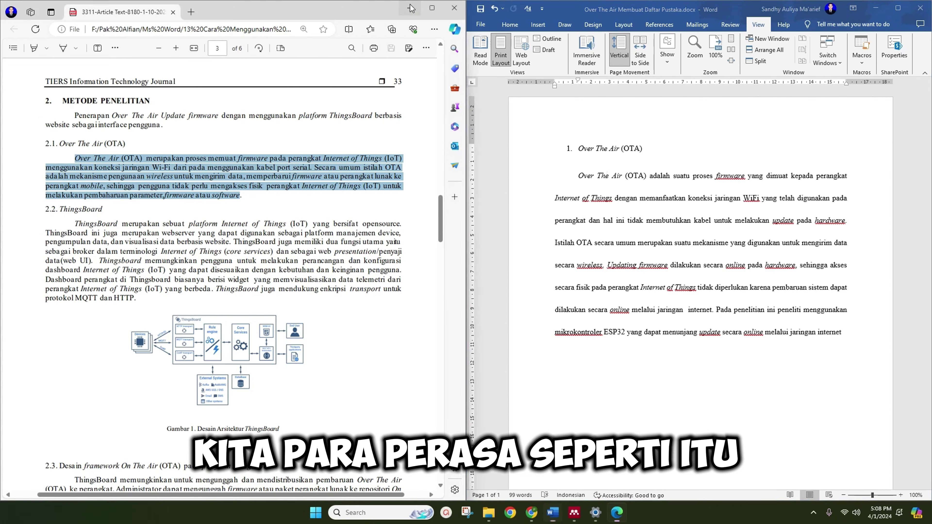
# - Minimize the PDF, maximize Word on the Home tab, and switch to Mendeley Desktop
pyautogui.click(411, 7)
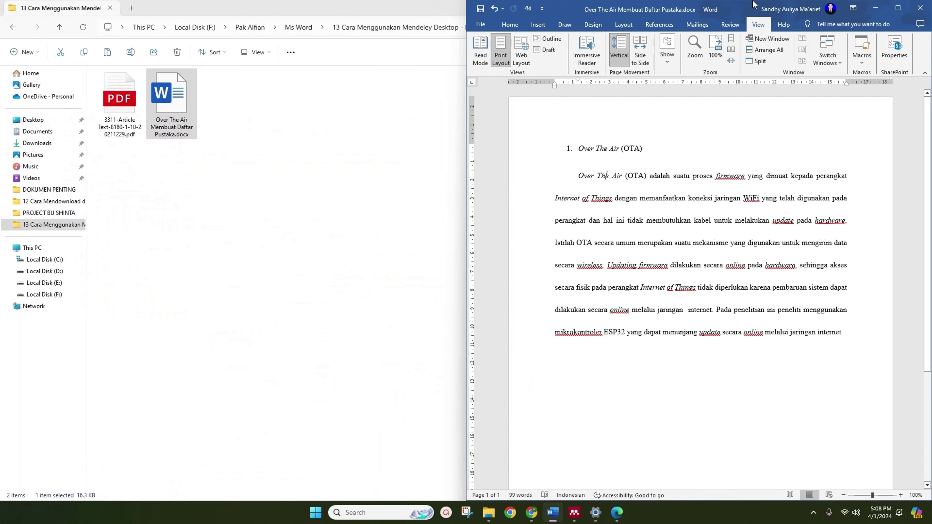
pyautogui.click(898, 8)
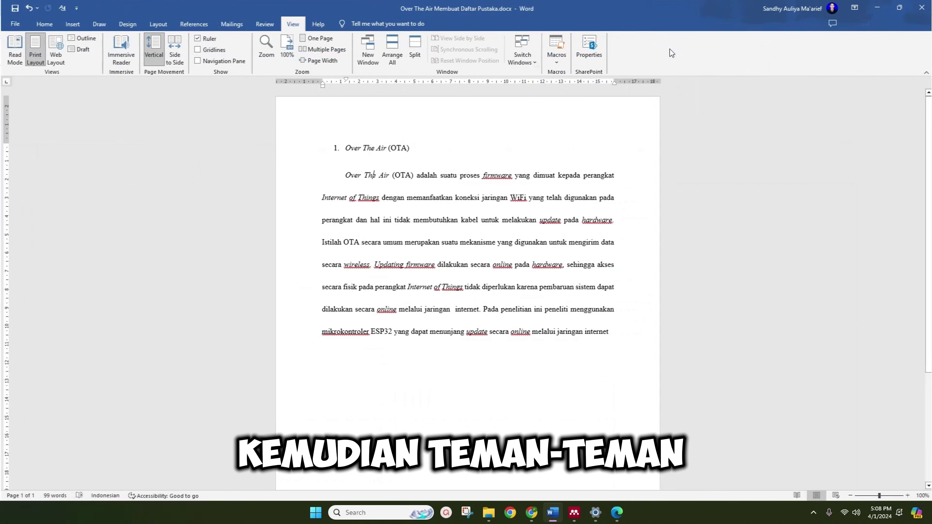
pyautogui.click(44, 24)
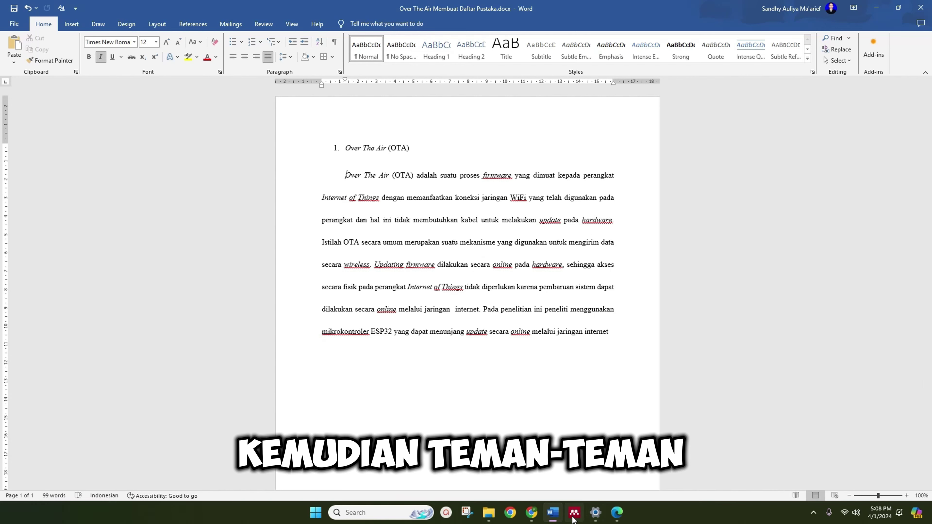
pyautogui.moveTo(574, 512)
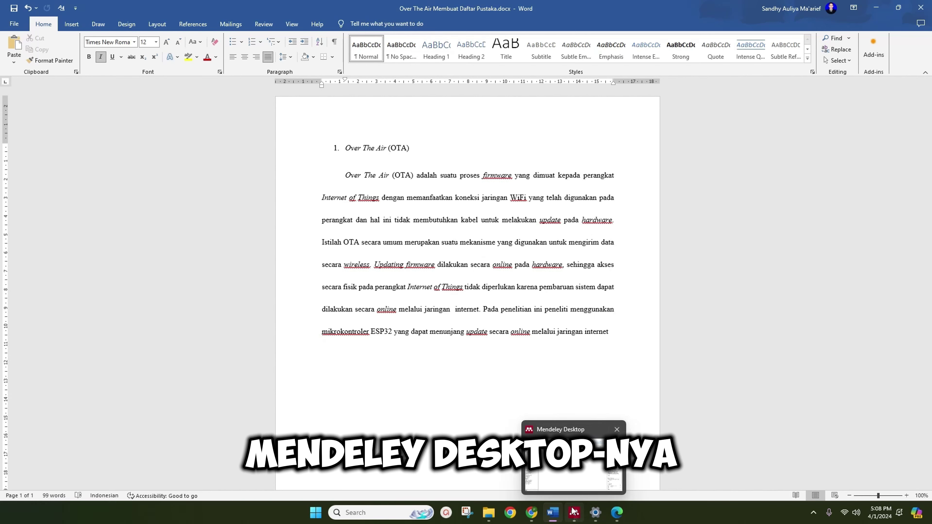
pyautogui.click(574, 513)
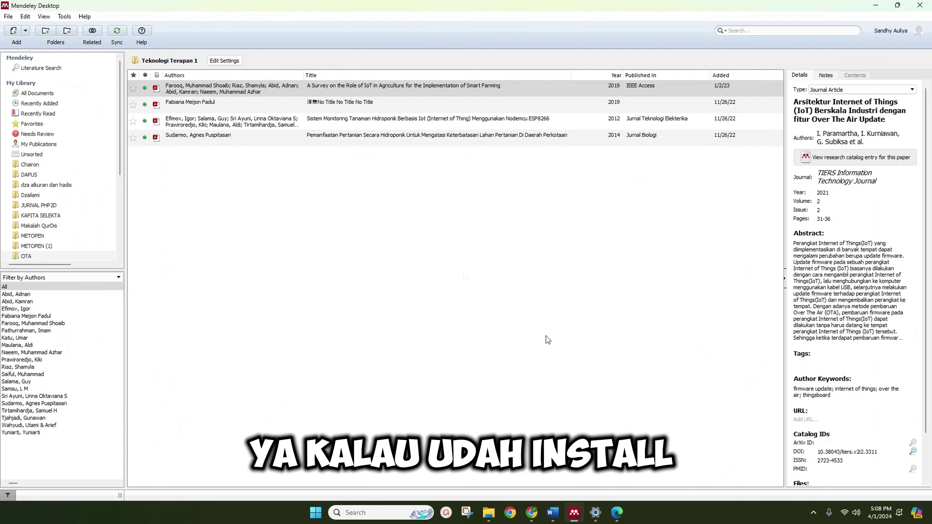
# - Add a new folder under Teknologi Terapan 1, replacing its default name with Skripsi
pyautogui.scroll(-5, 77, 177)
pyautogui.scroll(5, 78, 180)
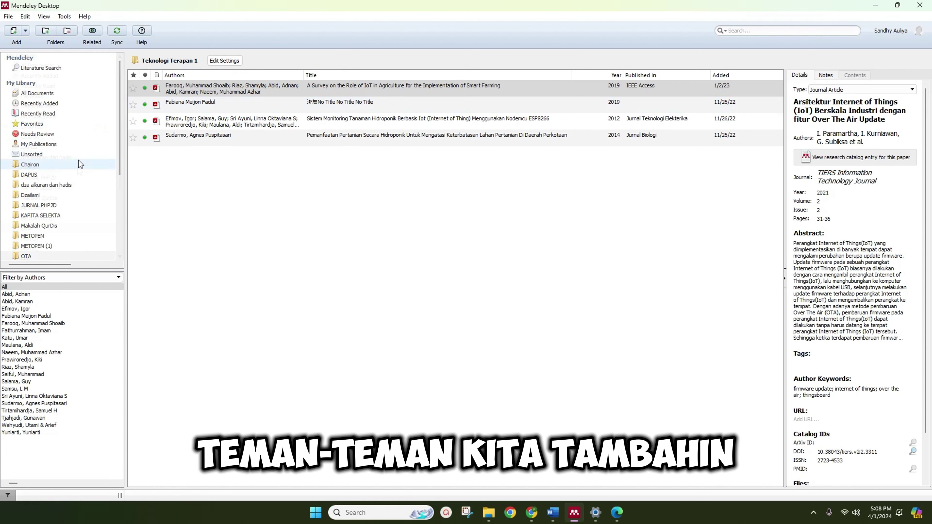
pyautogui.scroll(-1, 75, 167)
pyautogui.scroll(1, 63, 157)
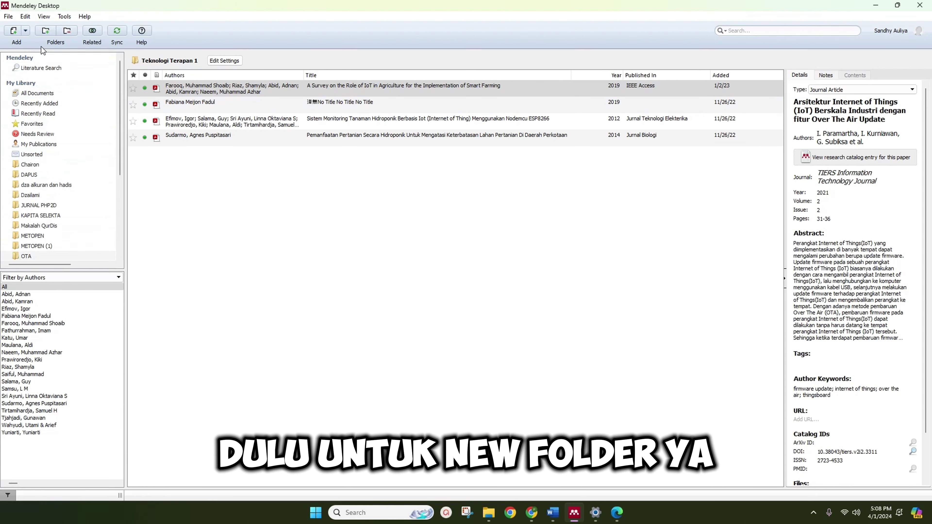
pyautogui.click(45, 31)
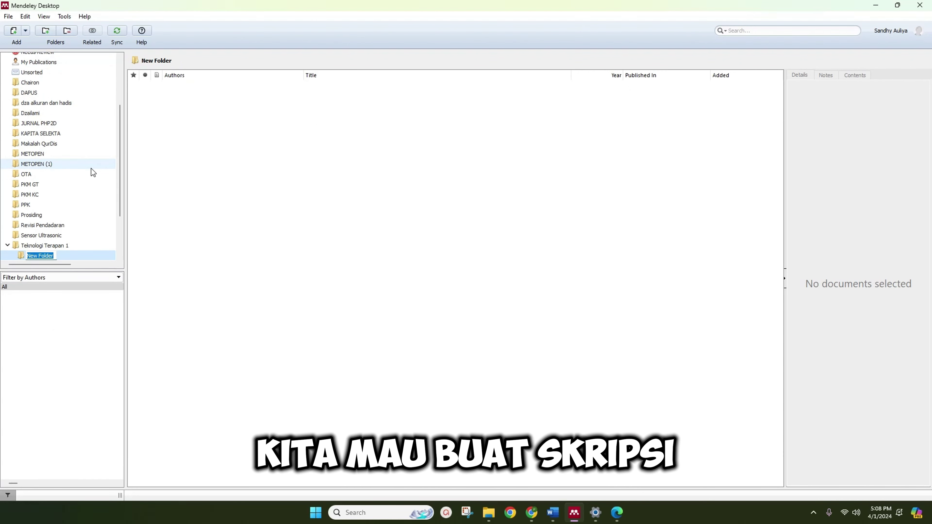
pyautogui.press('BackSpace')
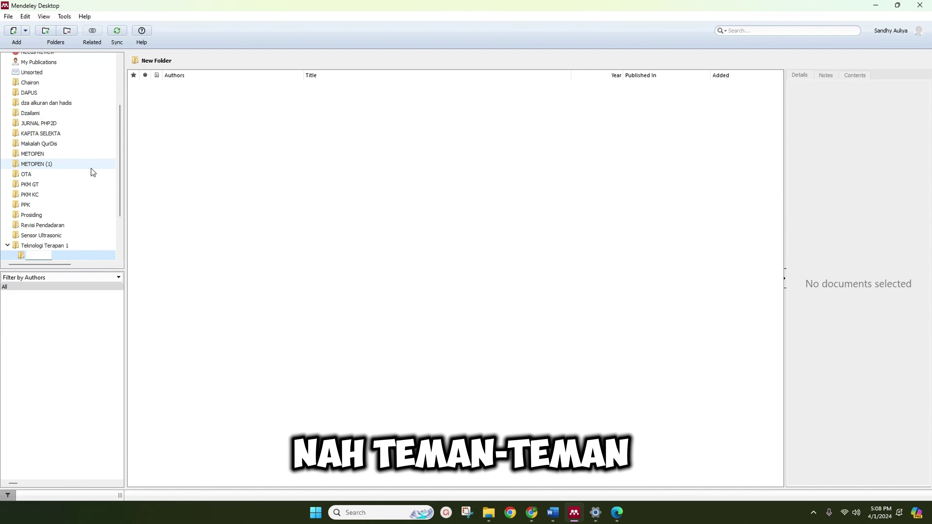
pyautogui.write('S')
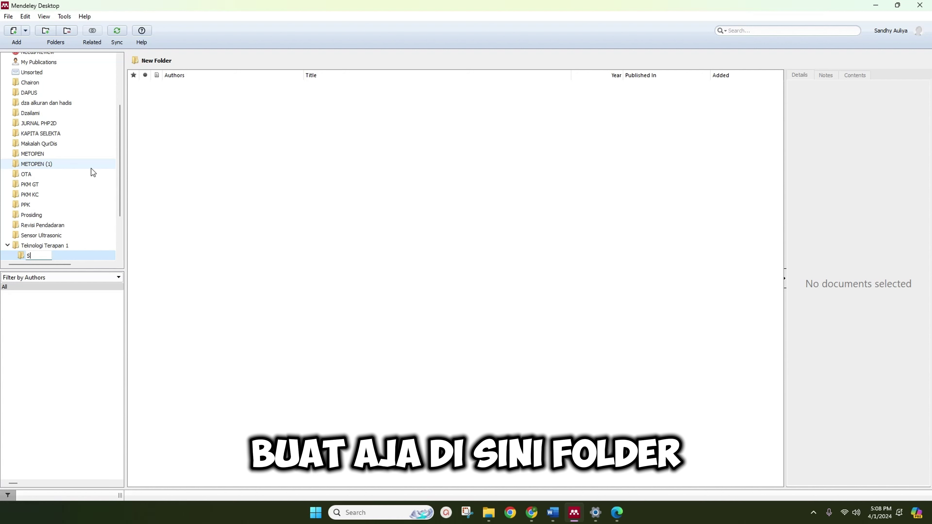
pyautogui.write('kripsi')
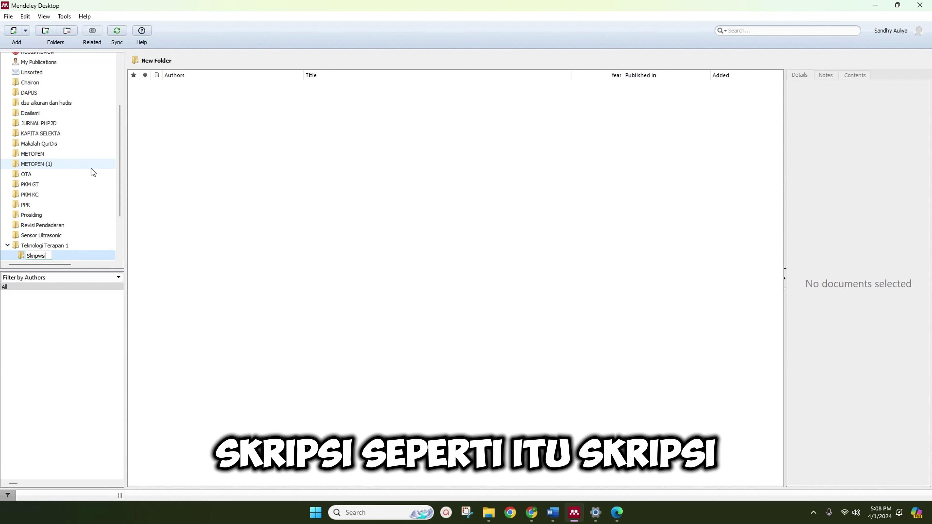
pyautogui.press('BackSpace')
pyautogui.press('BackSpace')
pyautogui.write('i')
pyautogui.press('Return')
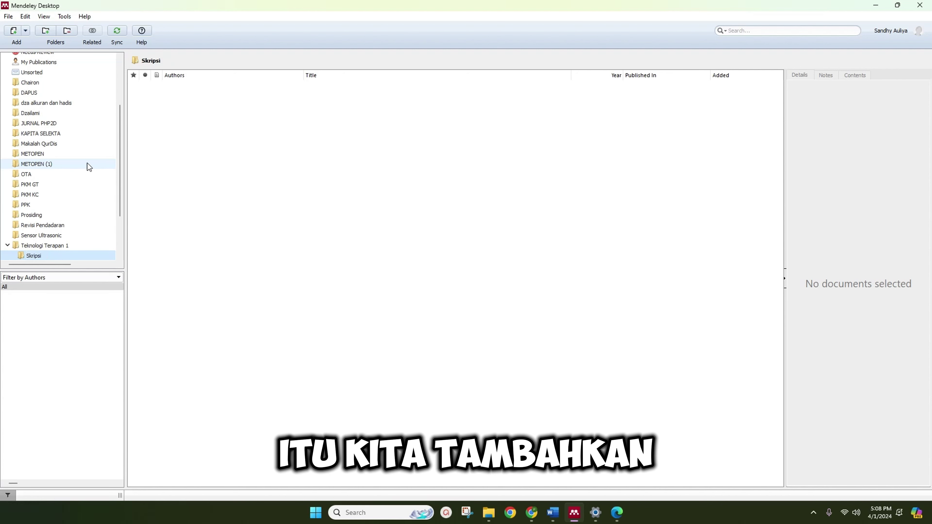
# - Import the 3311-Article PDF into Skripsi and view its auto-filled details
pyautogui.click(14, 32)
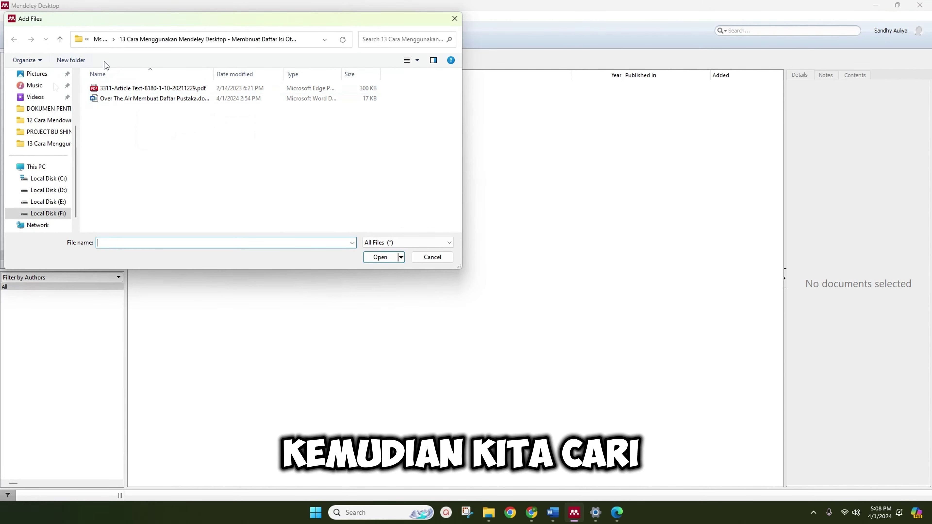
pyautogui.click(130, 88)
pyautogui.click(384, 257)
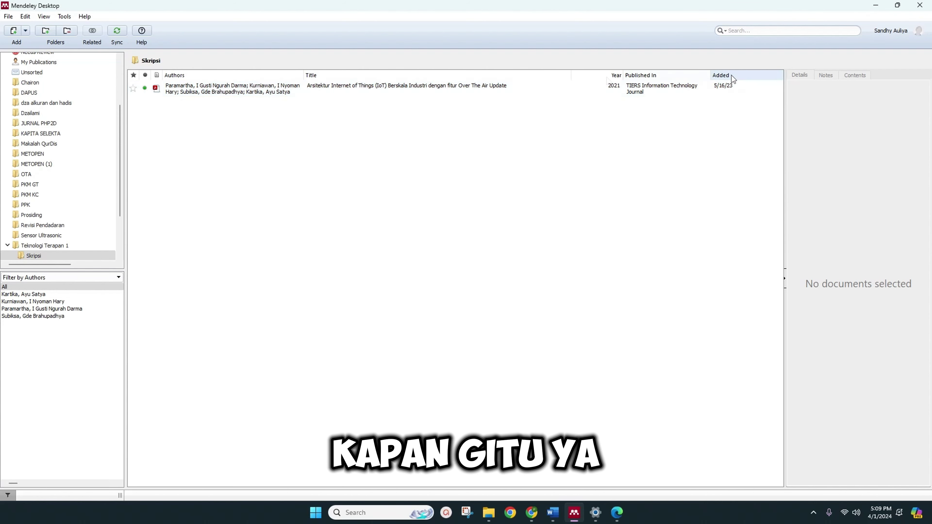
pyautogui.click(429, 92)
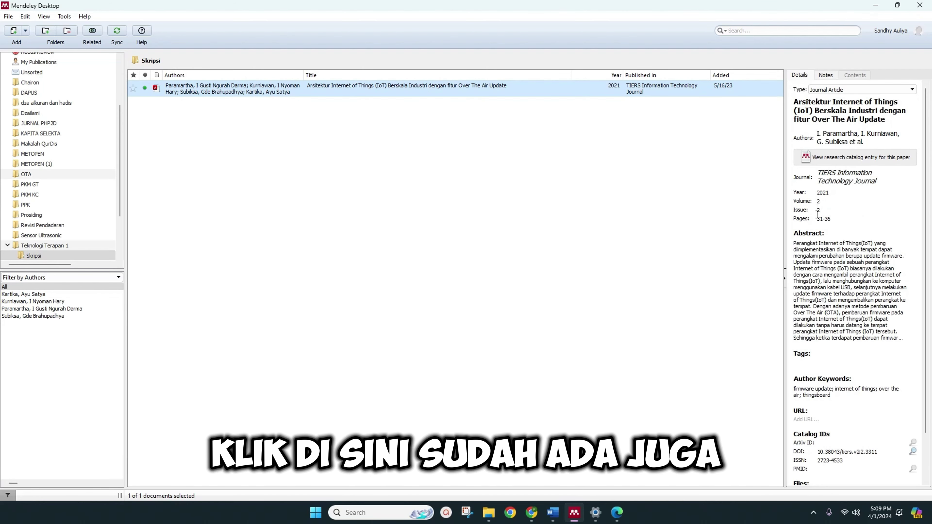
pyautogui.scroll(-1, 820, 198)
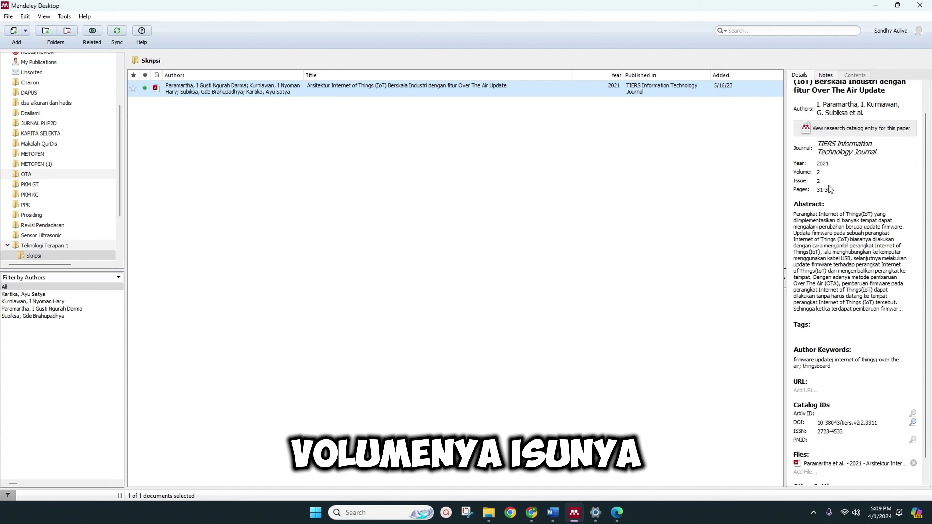
pyautogui.scroll(-1, 836, 189)
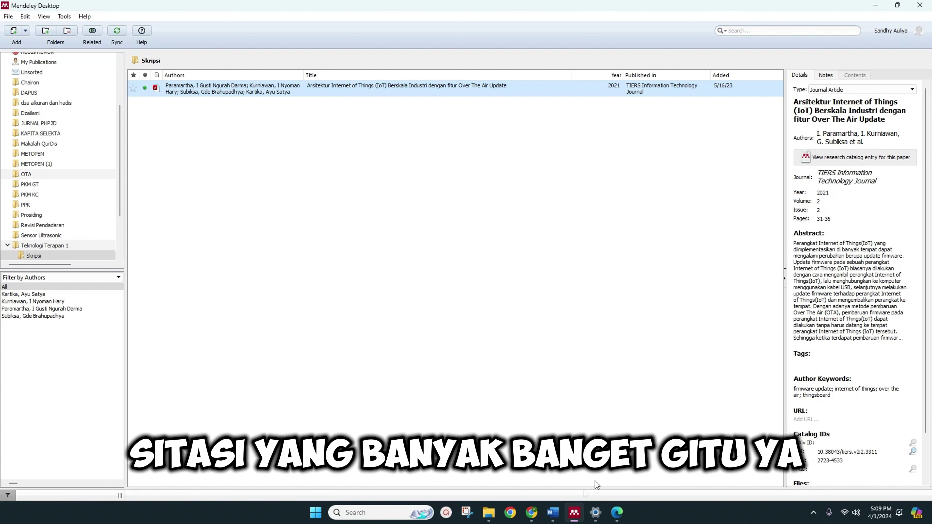
pyautogui.moveTo(553, 513)
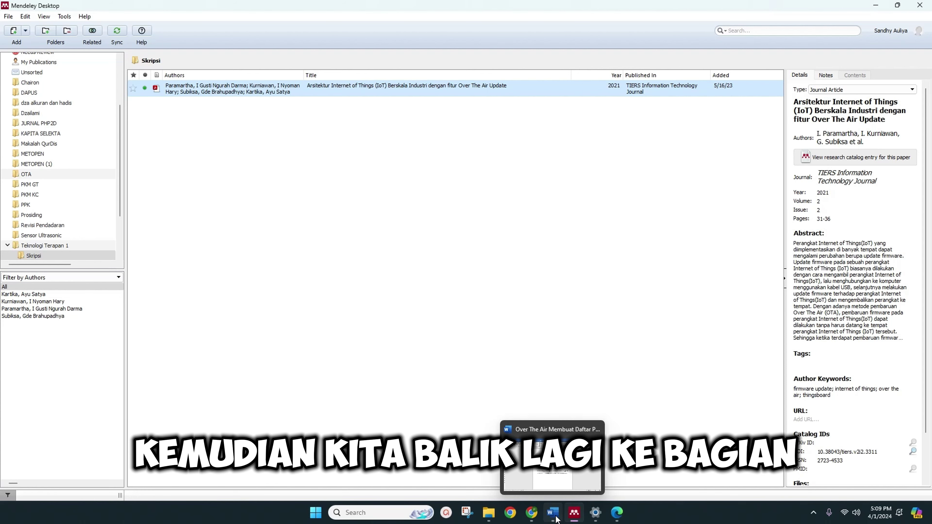
# - In Word, place the cursor right after 'internet' in the OTA paragraph and open the References tab
pyautogui.click(555, 517)
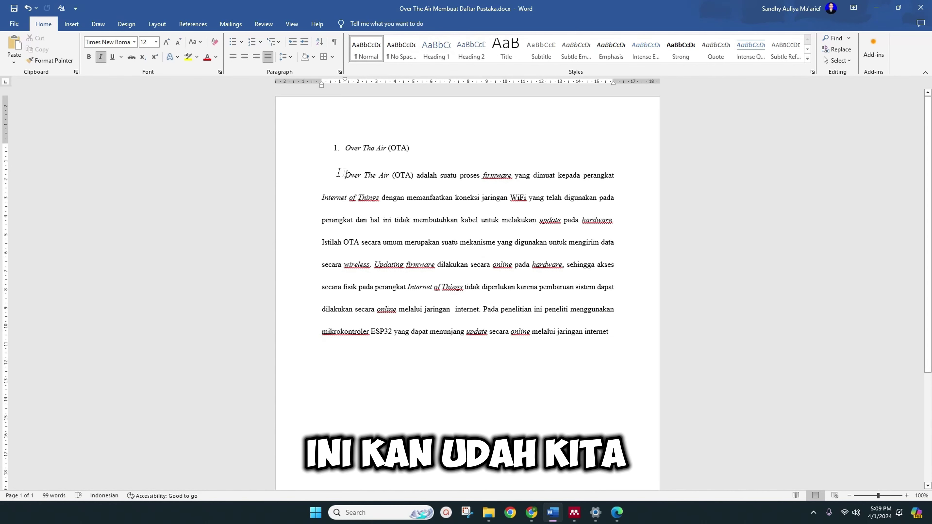
pyautogui.moveTo(351, 174); pyautogui.dragTo(482, 314)
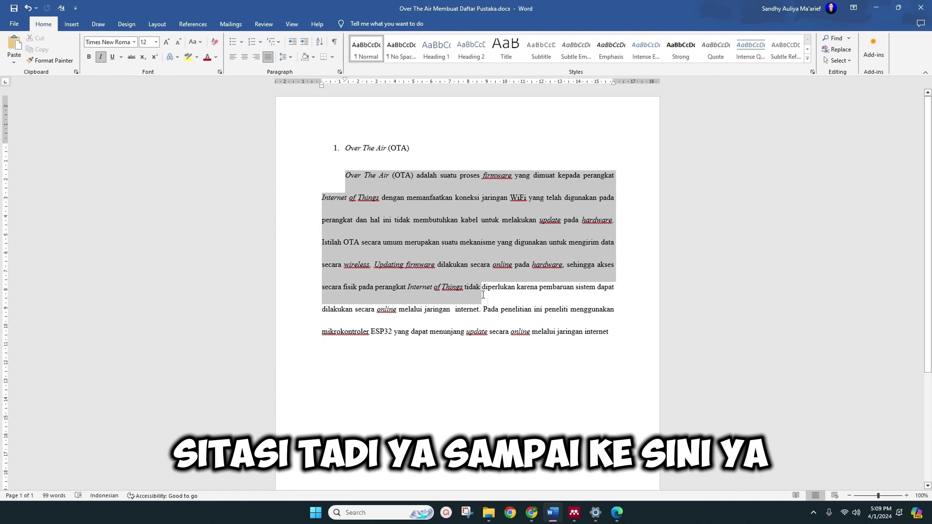
pyautogui.click(484, 311)
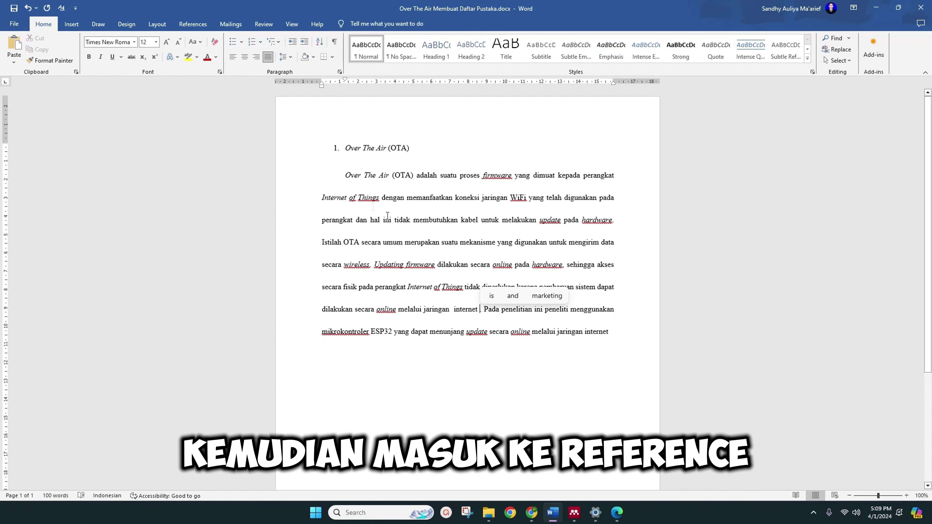
pyautogui.click(200, 26)
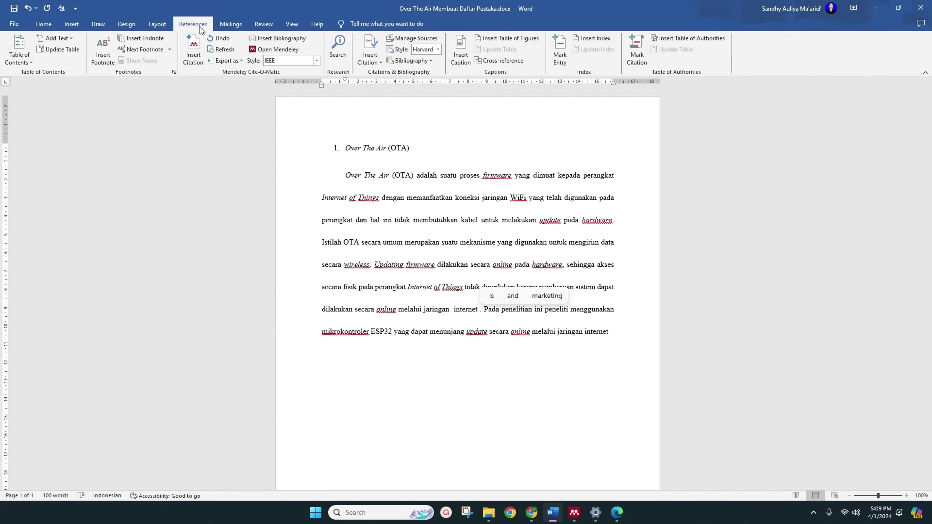
pyautogui.click(200, 61)
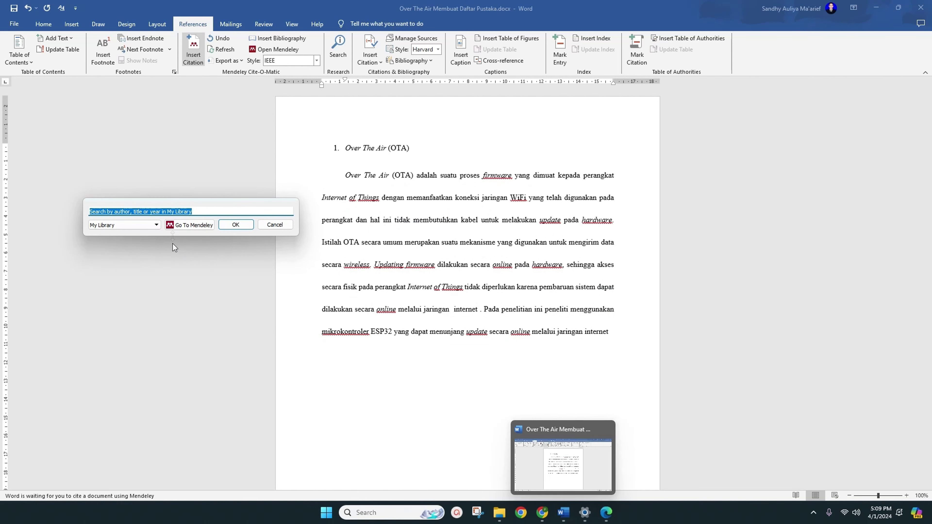
pyautogui.click(272, 225)
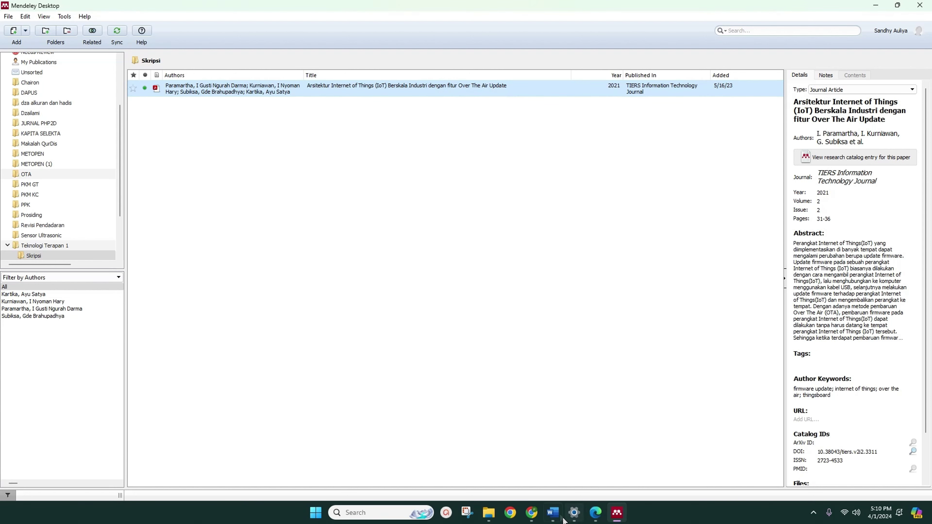
pyautogui.click(553, 512)
# - Search Mendeley citations for 'arsitektu' and insert the IoT architecture paper as [1]
pyautogui.click(193, 49)
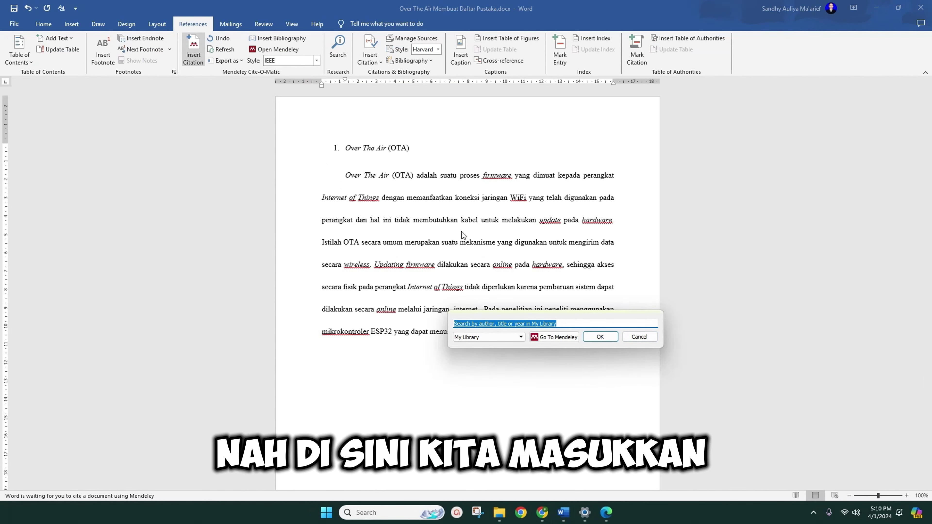
pyautogui.write('ar')
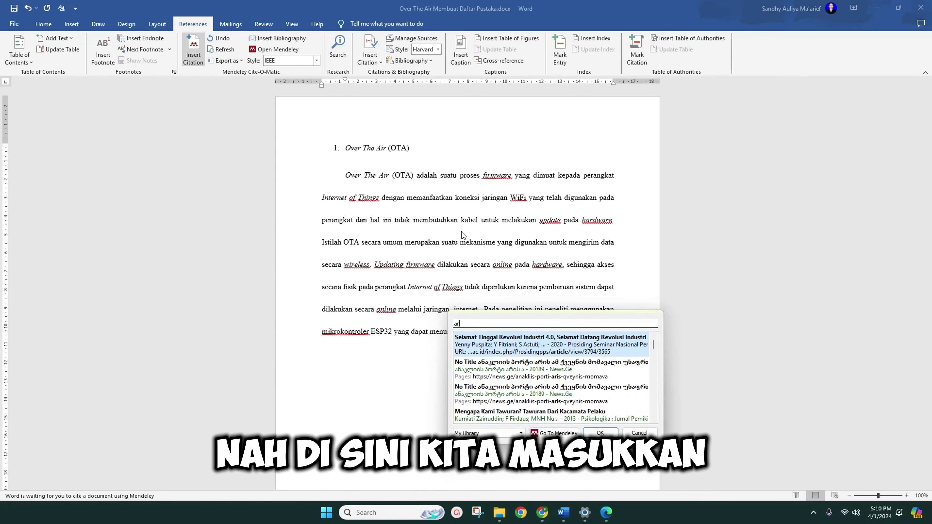
pyautogui.write('sitektur')
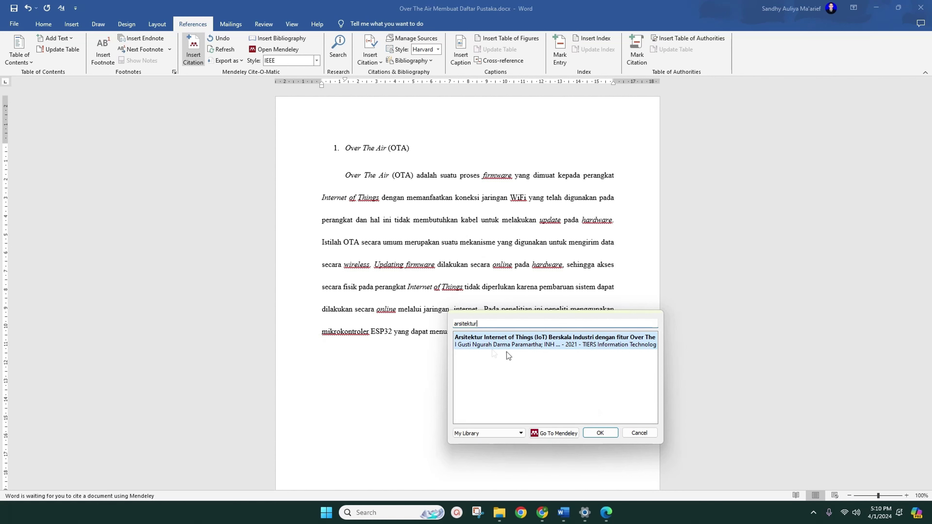
pyautogui.click(530, 342)
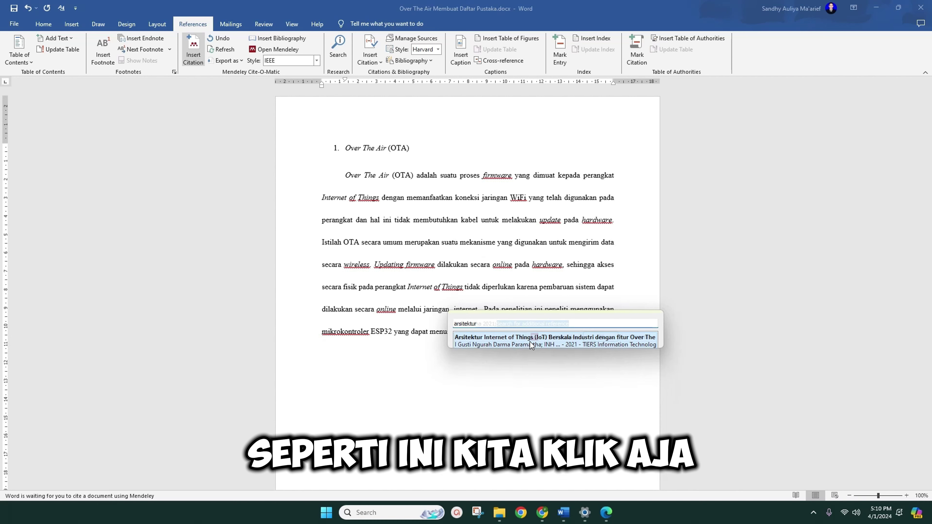
pyautogui.click(602, 342)
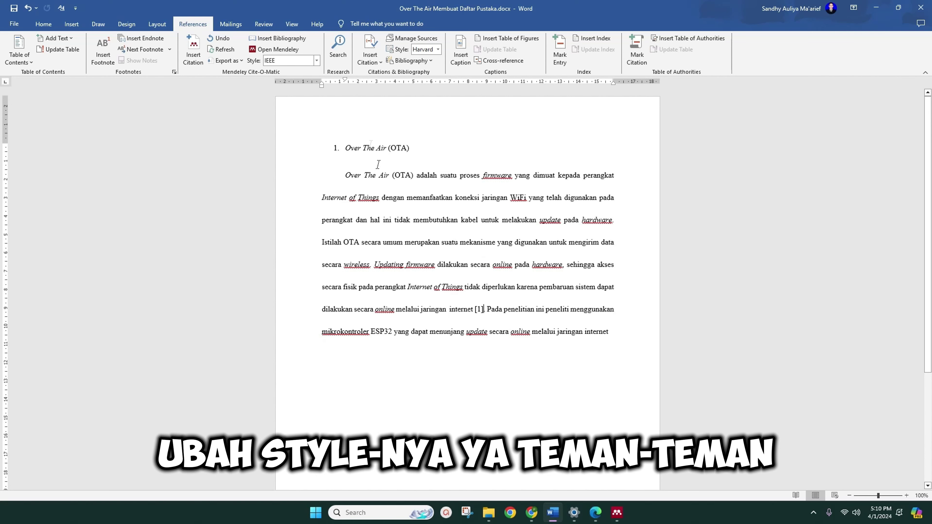
pyautogui.click(316, 61)
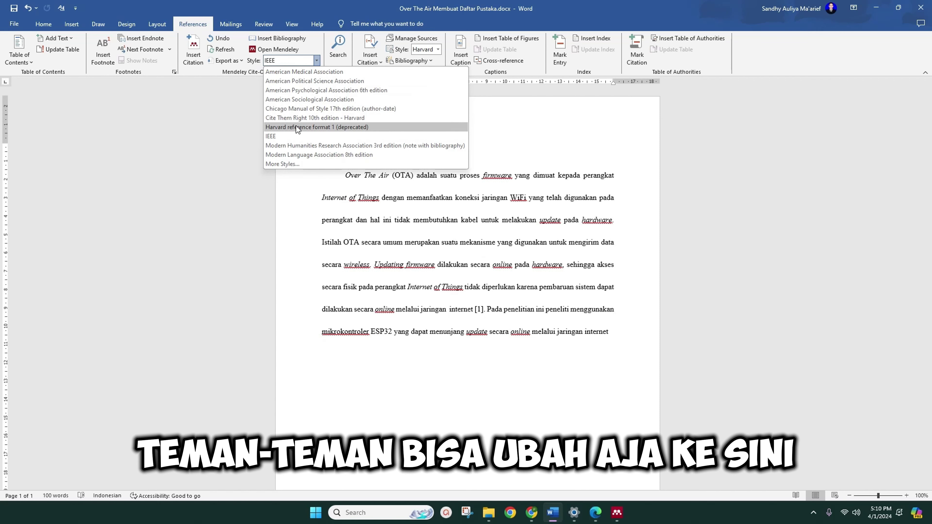
pyautogui.click(295, 127)
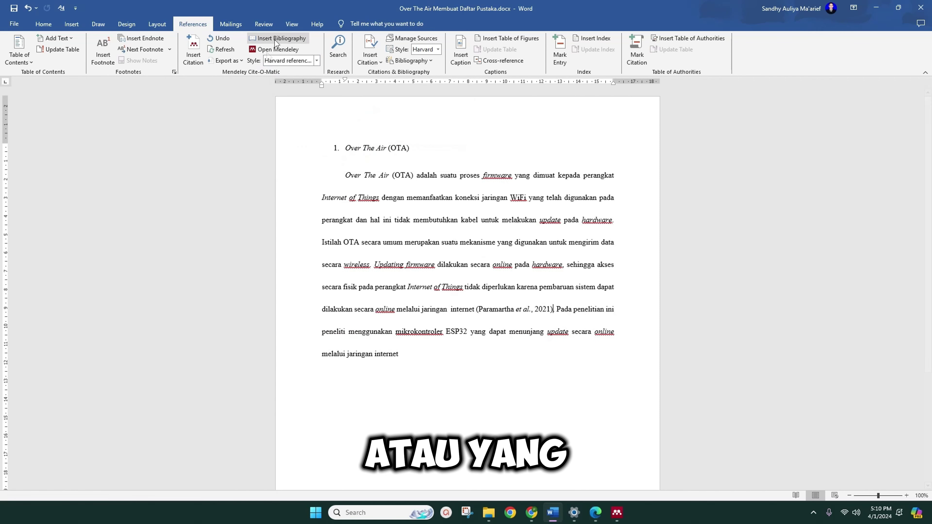
pyautogui.click(317, 60)
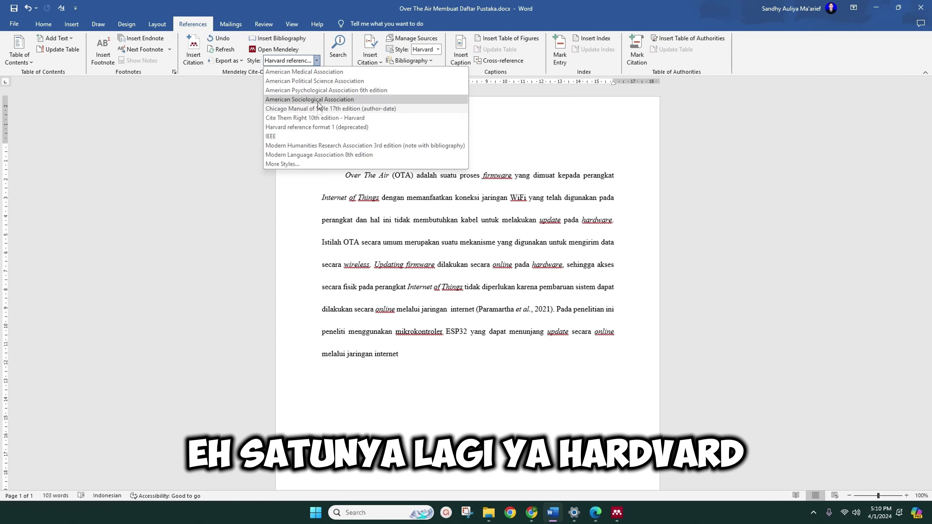
pyautogui.click(318, 119)
pyautogui.click(317, 61)
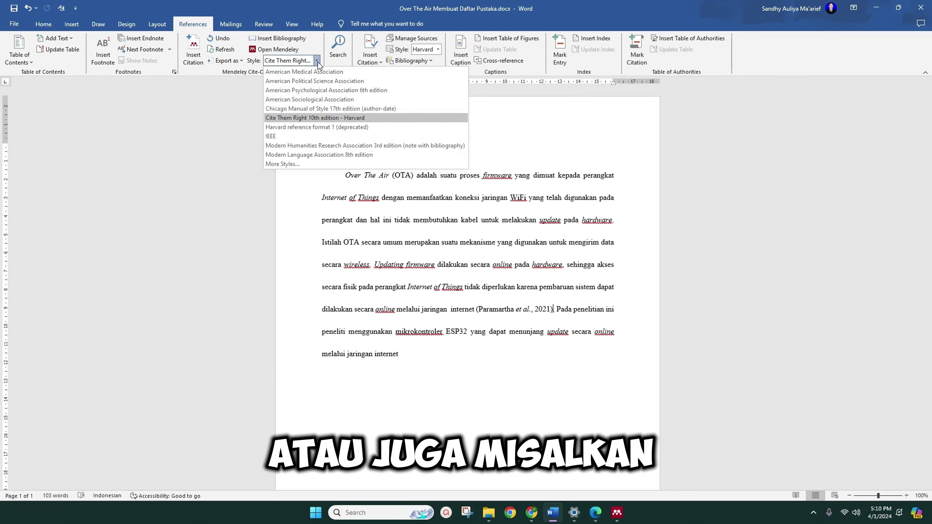
pyautogui.click(393, 108)
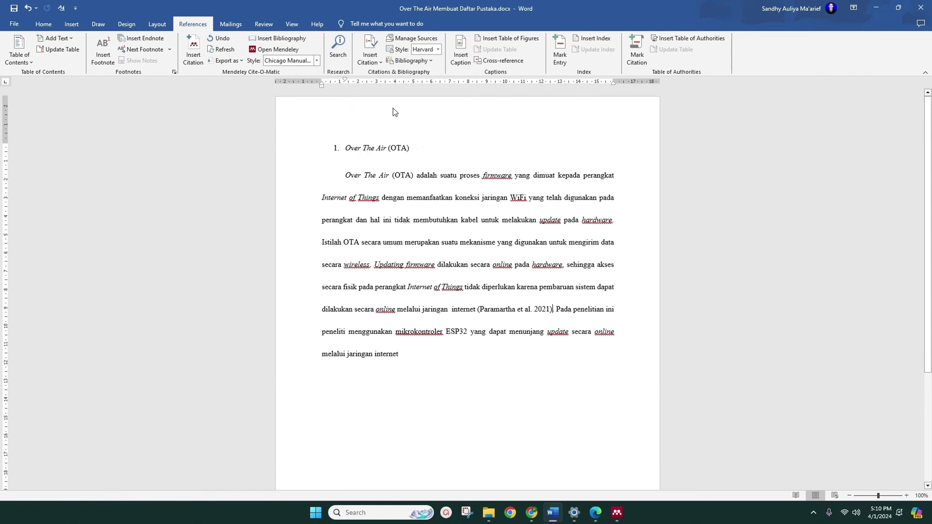
pyautogui.click(317, 60)
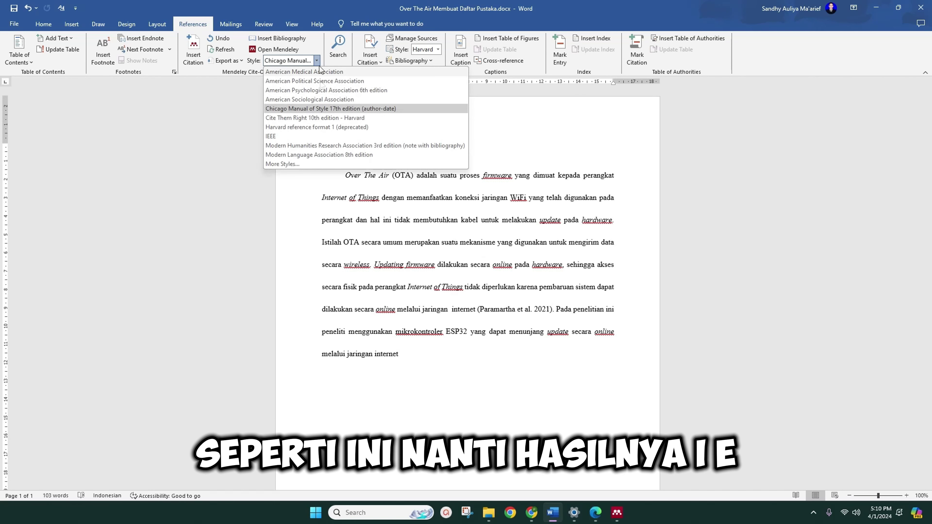
pyautogui.click(301, 137)
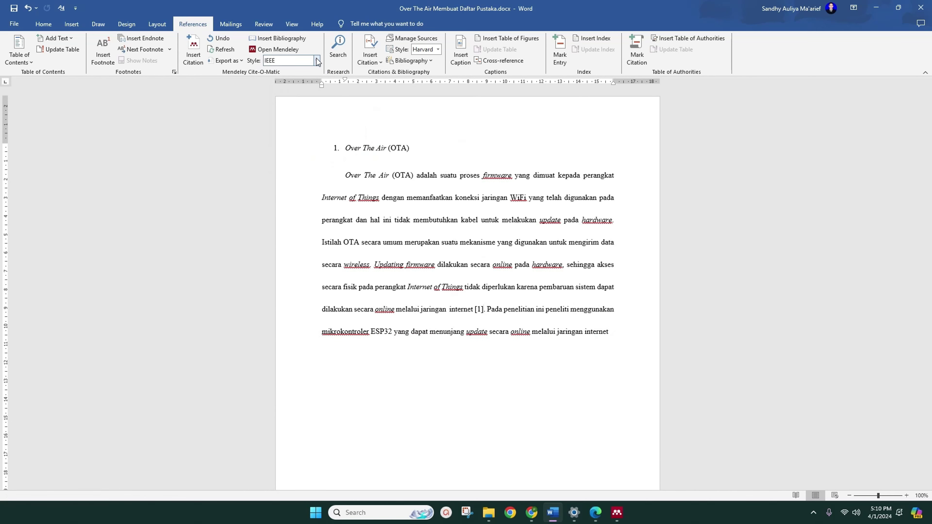
# - Insert a Next Page section break after the OTA paragraph to start a blank second page
pyautogui.scroll(-3, 500, 240)
pyautogui.scroll(-2, 500, 240)
pyautogui.scroll(-1, 539, 235)
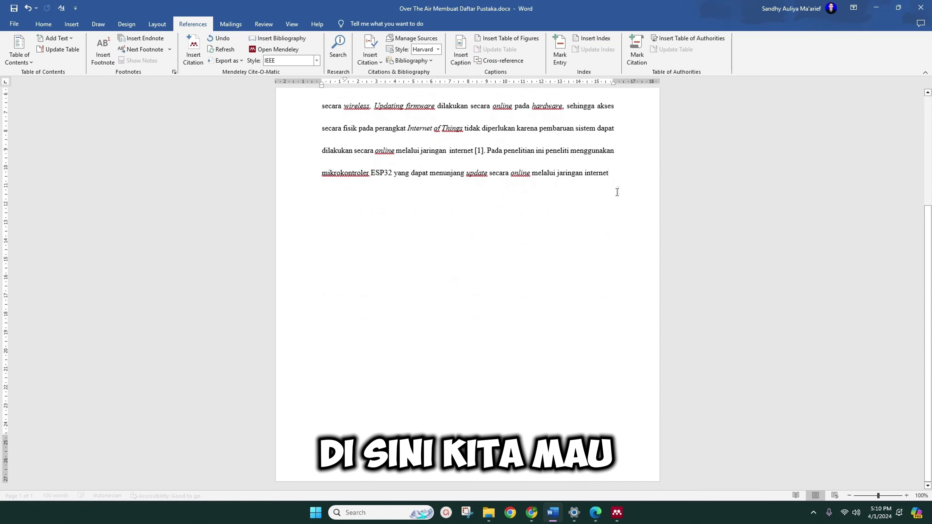
pyautogui.scroll(2, 463, 187)
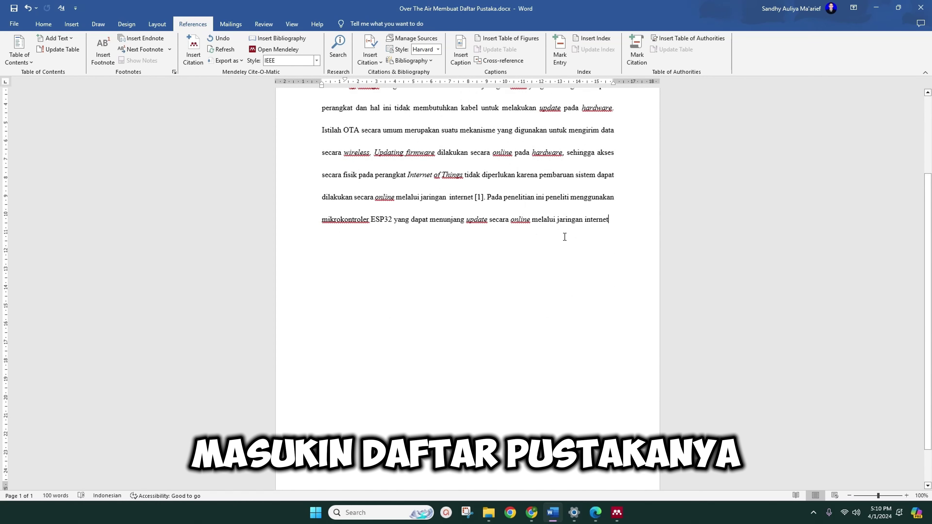
pyautogui.scroll(-2, 572, 235)
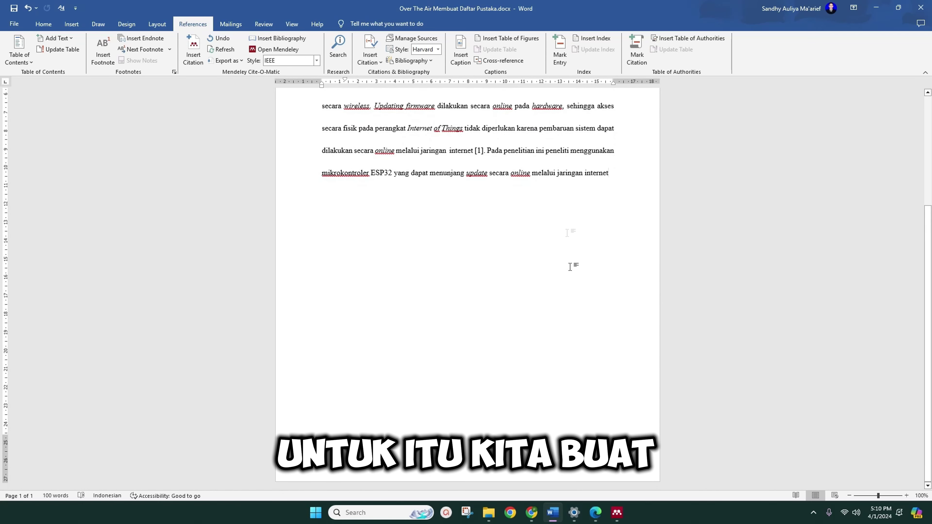
pyautogui.click(157, 26)
pyautogui.click(137, 40)
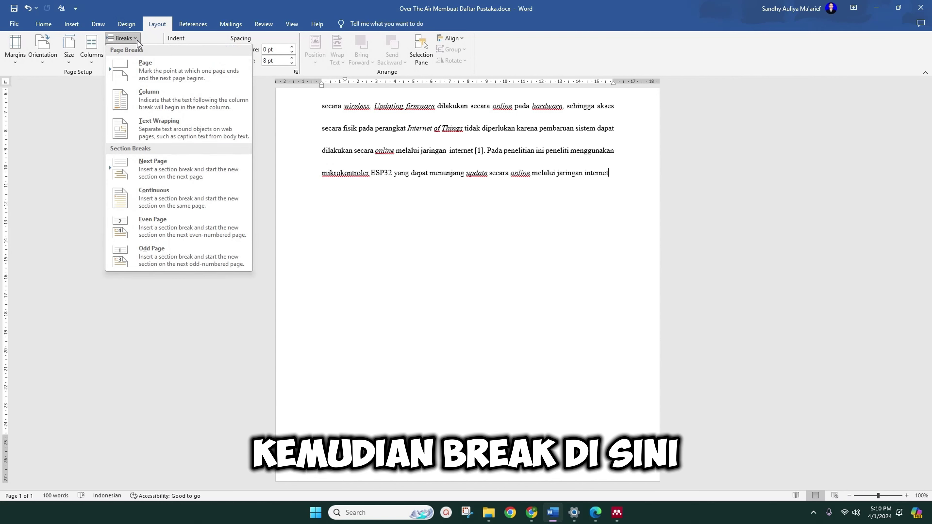
pyautogui.click(172, 163)
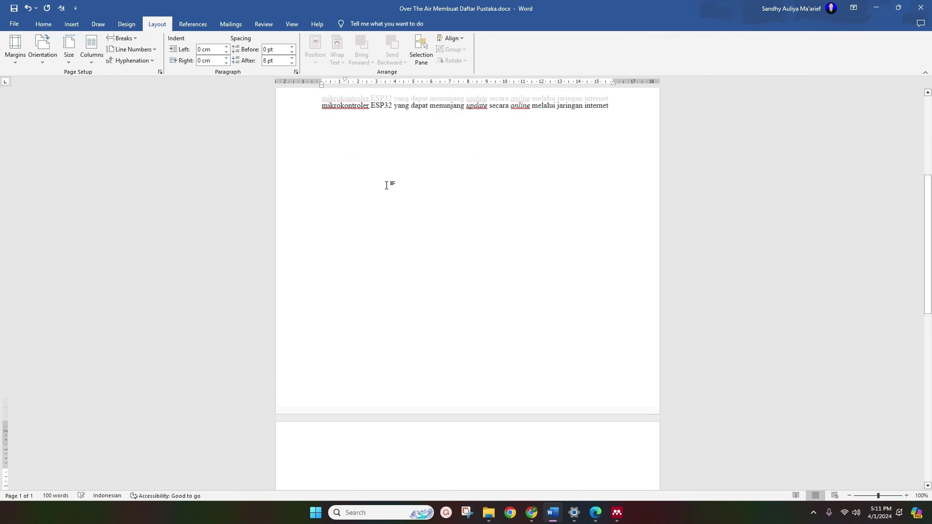
pyautogui.scroll(-3, 386, 186)
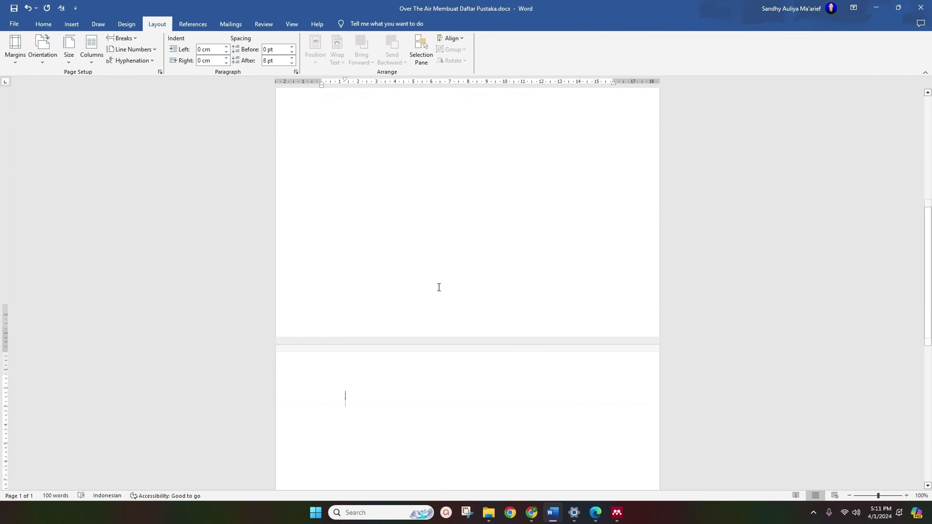
# - Type the heading 'DAFTAR PUSTAKA' at the top of page 2
pyautogui.click(360, 326)
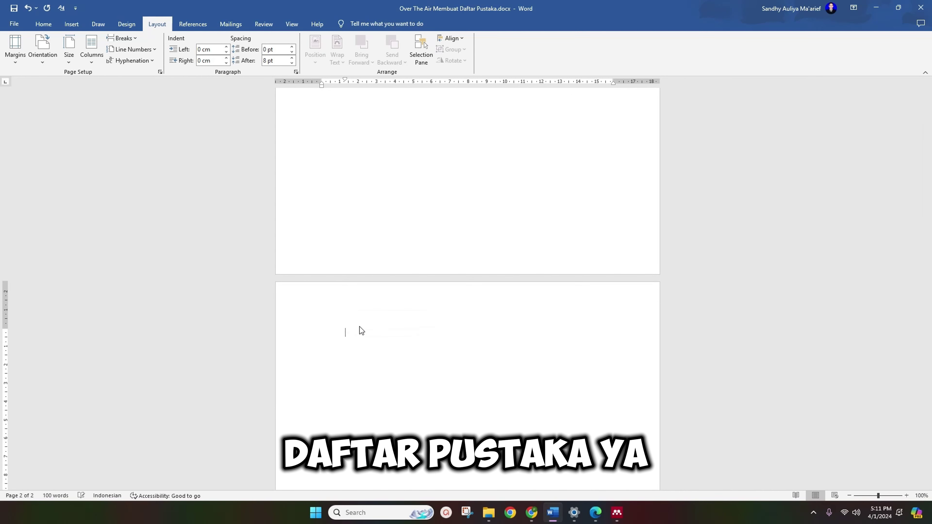
pyautogui.write('DA')
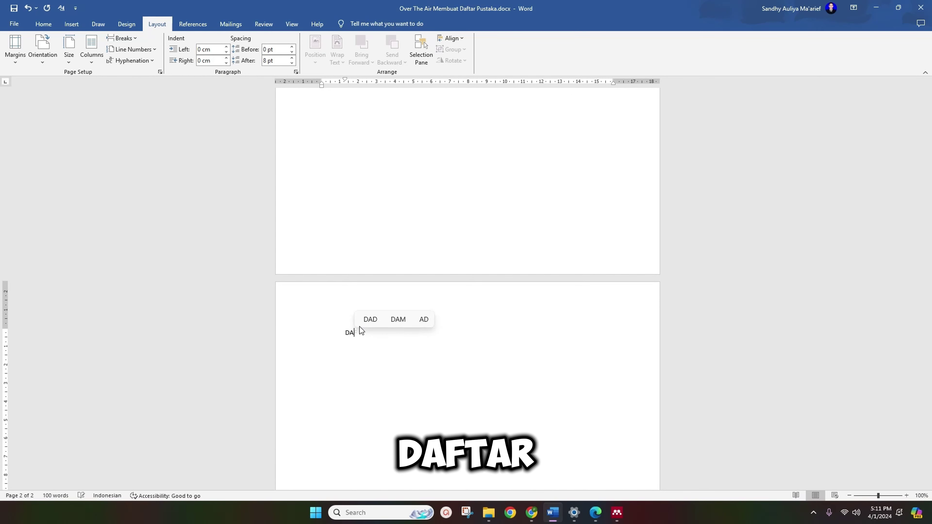
pyautogui.write('FTAR')
pyautogui.write(' PU')
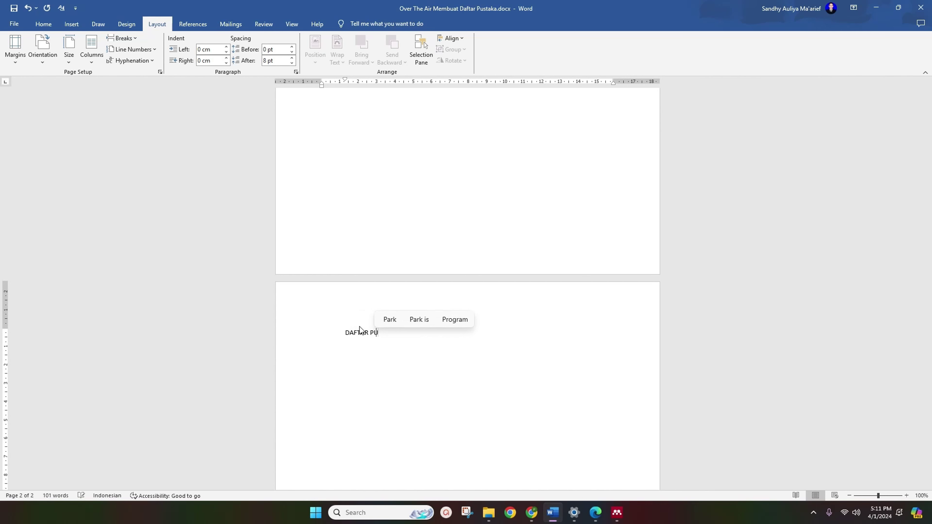
pyautogui.write('STAKA')
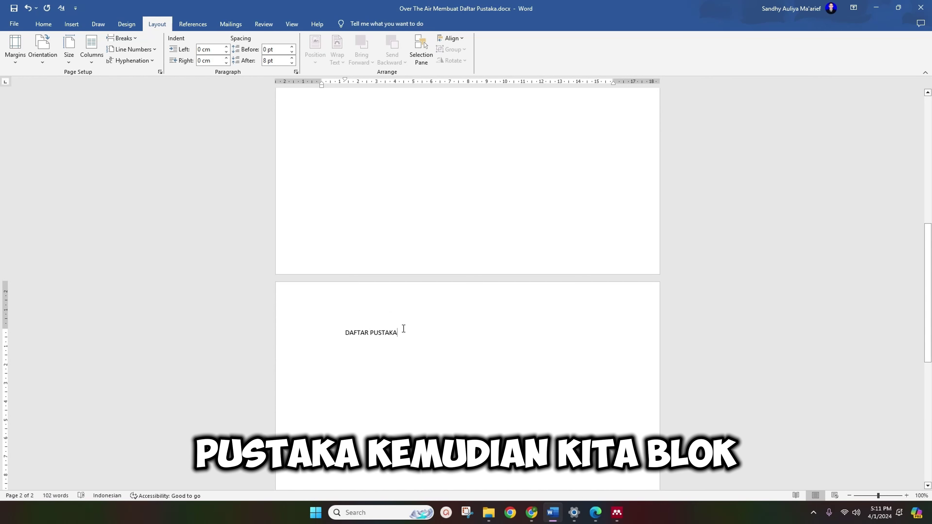
# - Make the DAFTAR PUSTAKA heading centred, bold, 12-point Times New Roman
pyautogui.moveTo(403, 332); pyautogui.dragTo(346, 333)
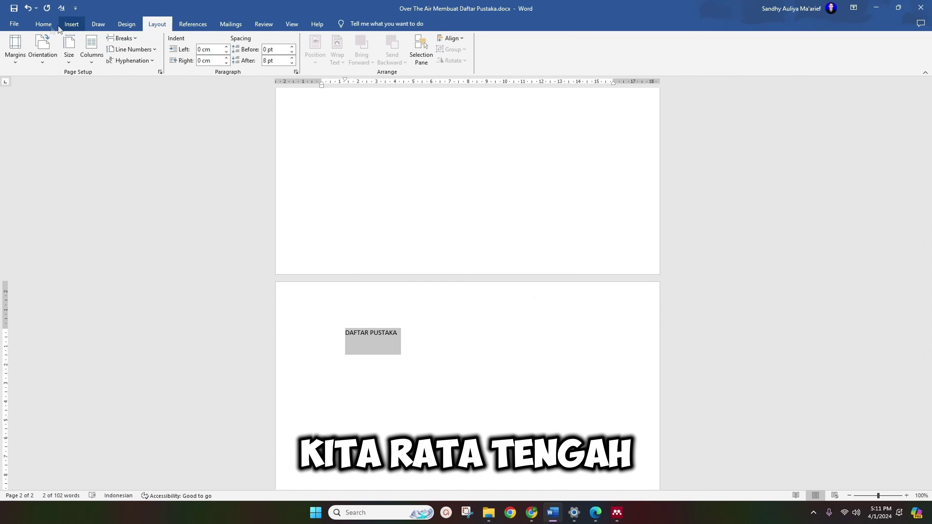
pyautogui.click(43, 23)
pyautogui.click(245, 57)
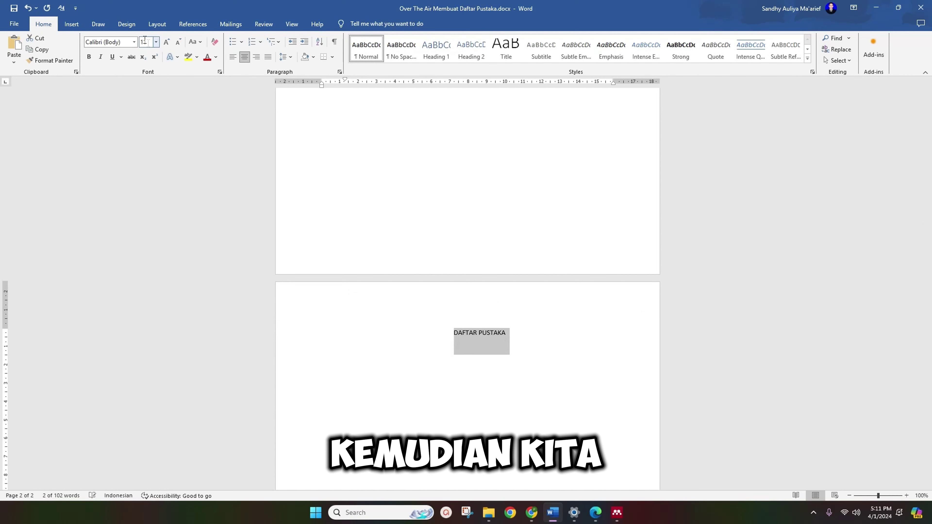
pyautogui.click(156, 42)
pyautogui.click(145, 90)
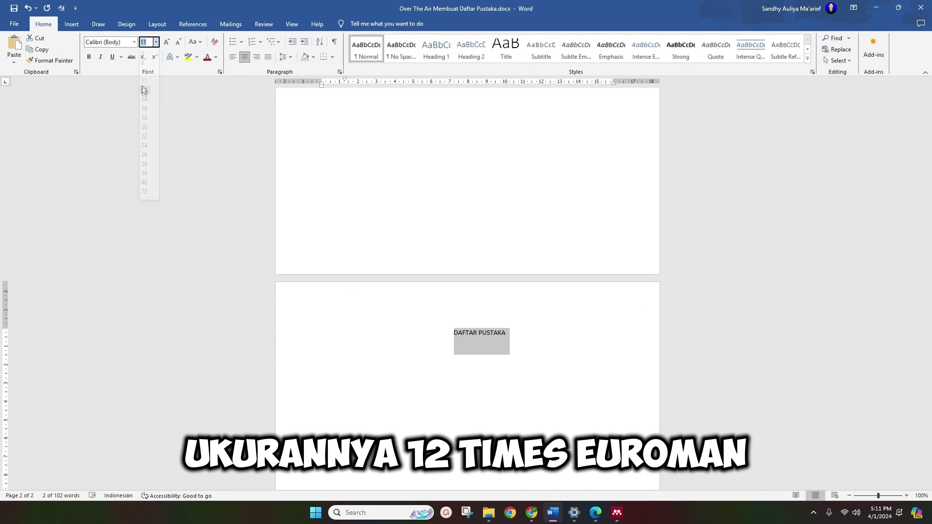
pyautogui.click(134, 41)
pyautogui.click(120, 101)
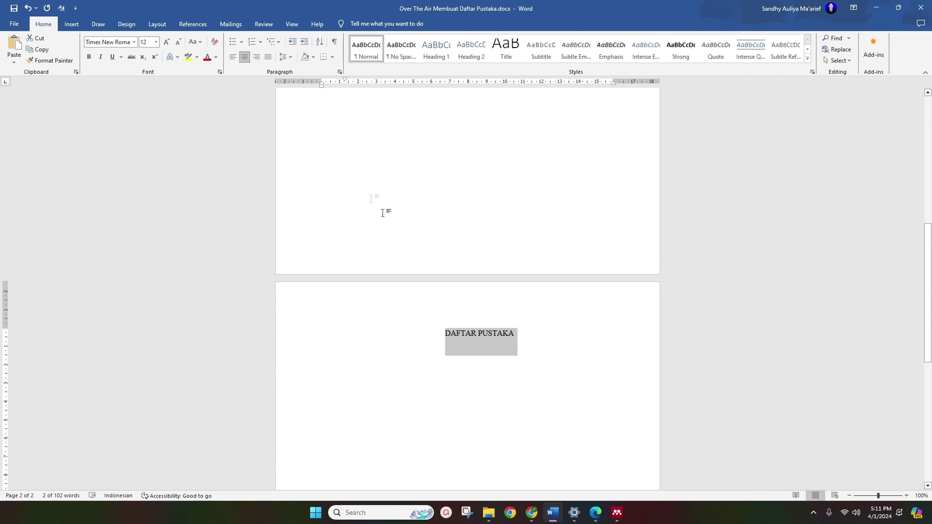
pyautogui.rightClick(92, 58)
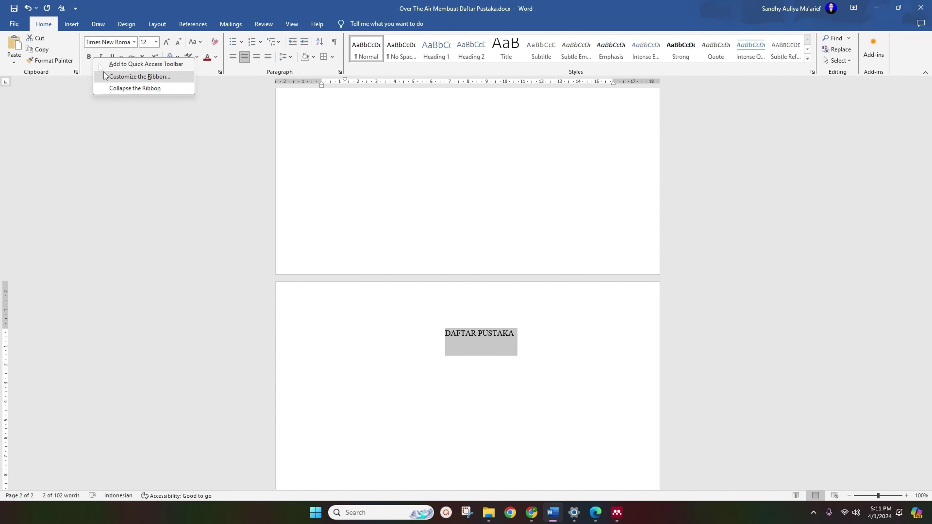
pyautogui.press('Escape')
pyautogui.click(89, 56)
# - Set the heading to 3.0 line spacing and the line below it to 2.0
pyautogui.click(555, 332)
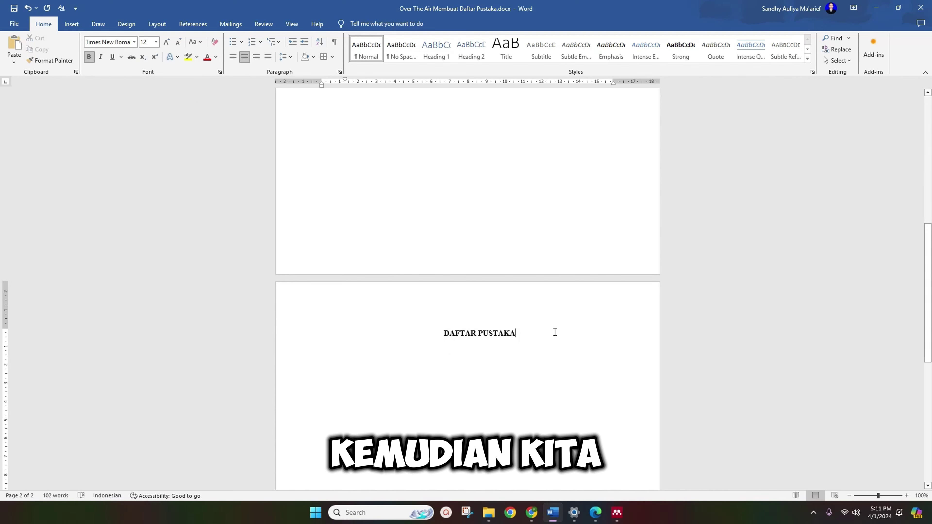
pyautogui.tripleClick(509, 332)
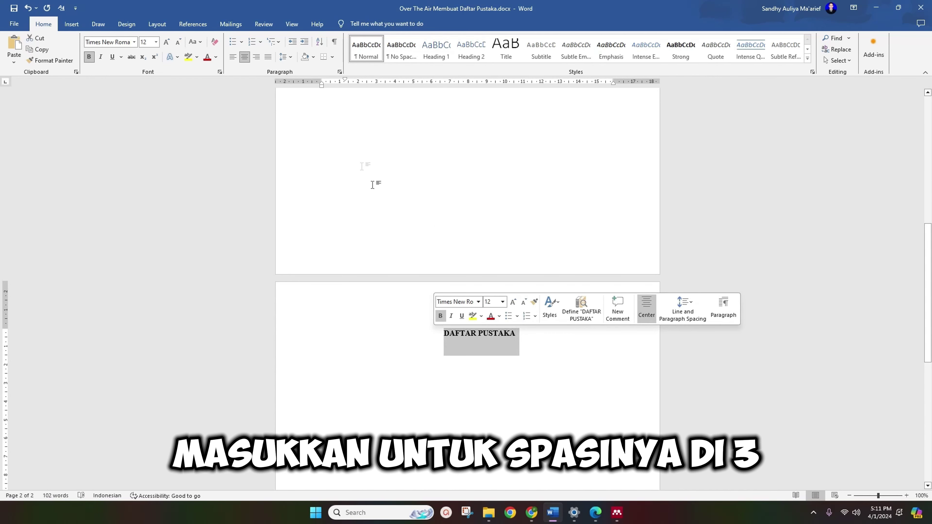
pyautogui.click(286, 57)
pyautogui.click(314, 127)
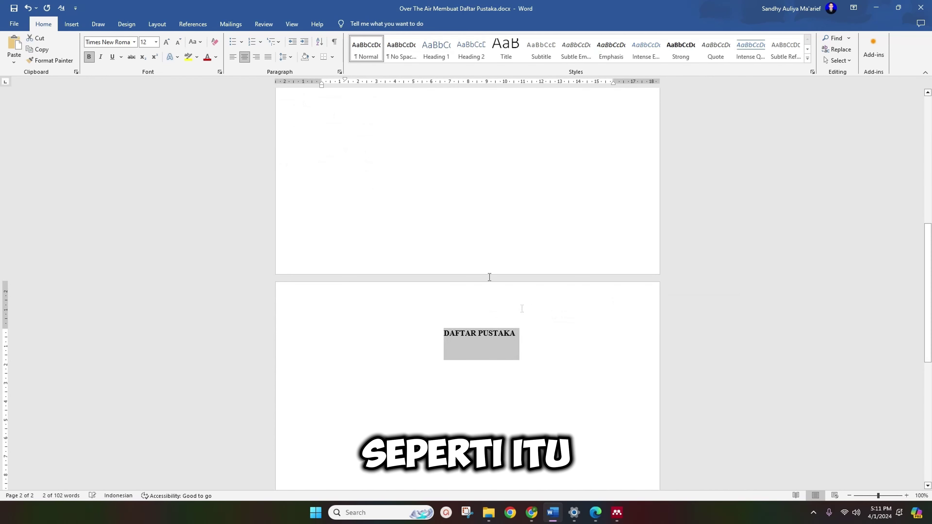
pyautogui.click(535, 339)
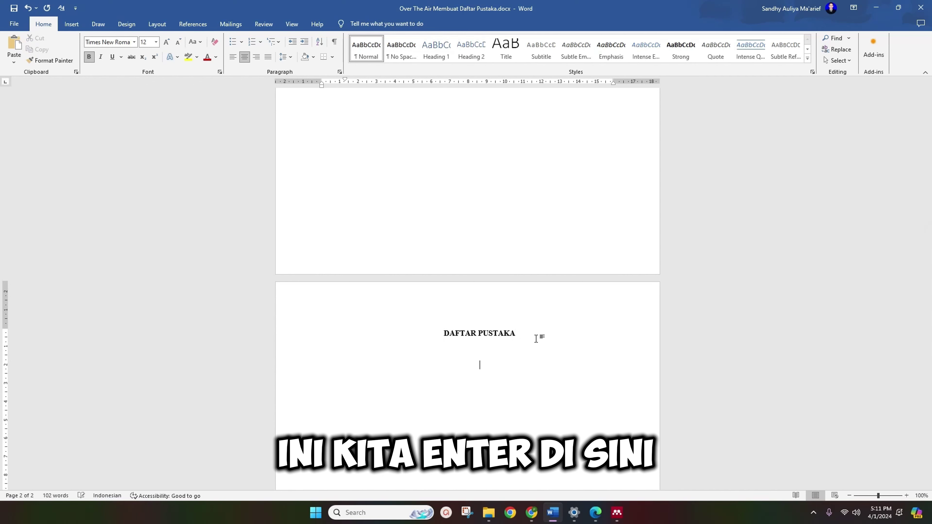
pyautogui.click(286, 56)
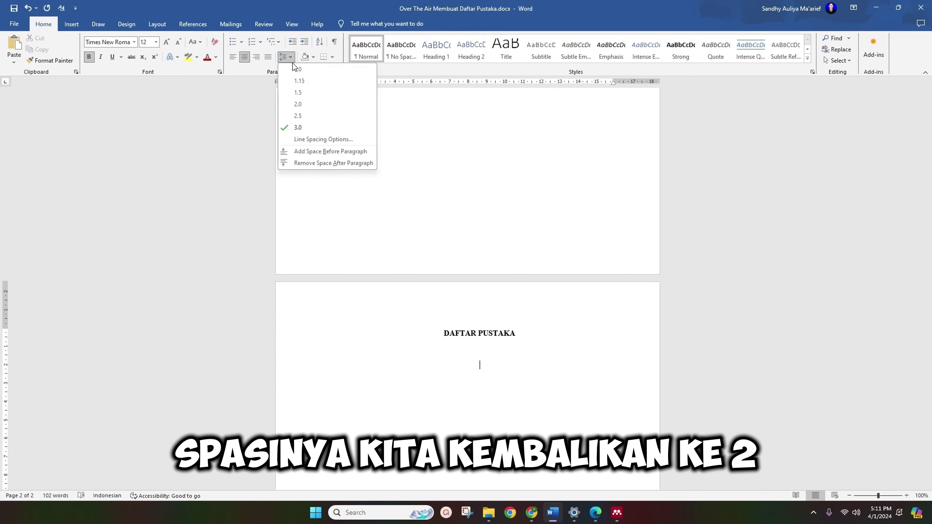
pyautogui.click(297, 104)
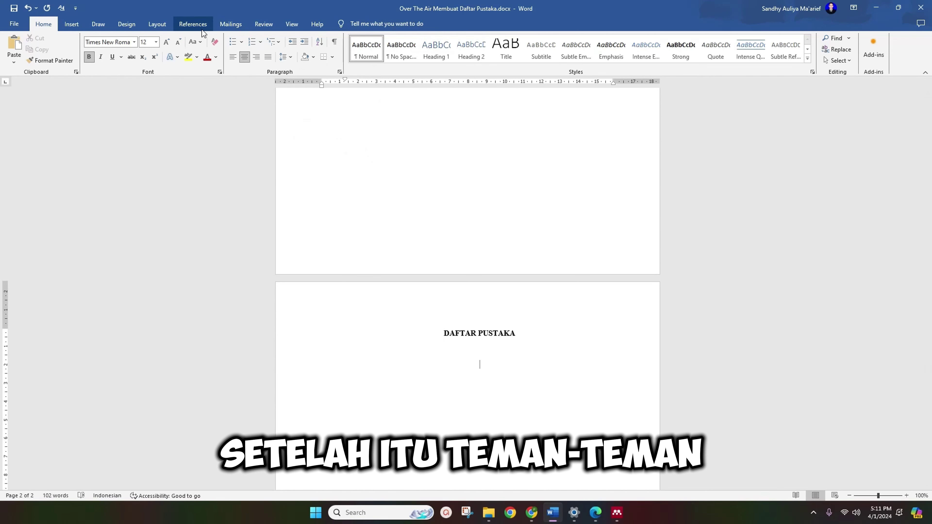
# - Insert the Mendeley bibliography under DAFTAR PUSTAKA and select the new entry [1]
pyautogui.click(193, 24)
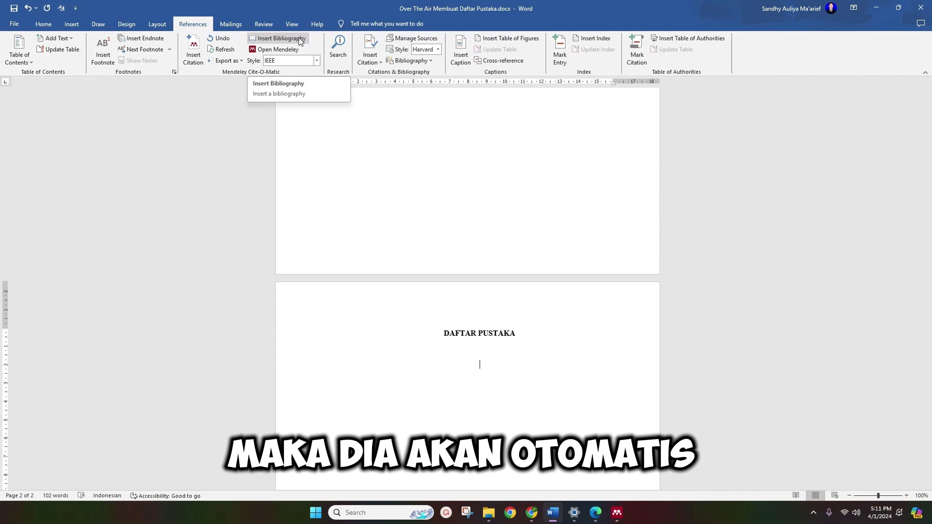
pyautogui.click(299, 38)
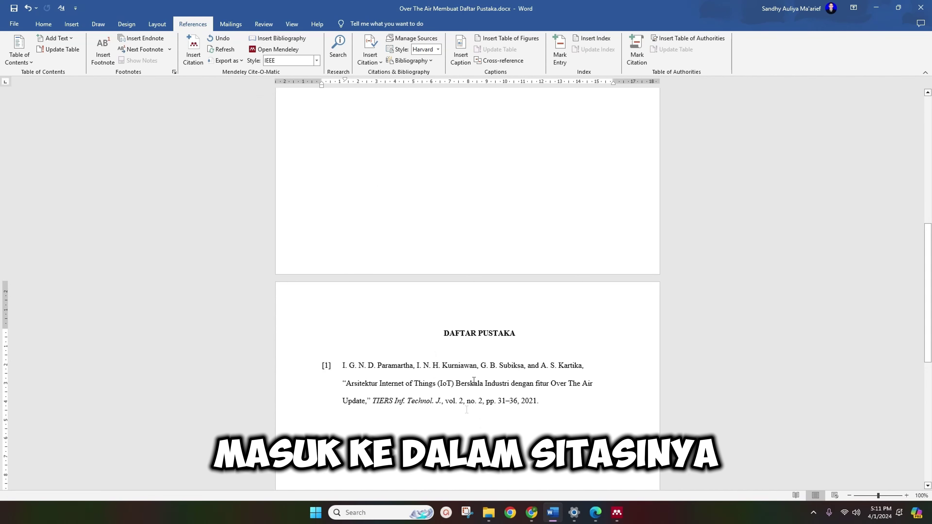
pyautogui.moveTo(557, 402); pyautogui.dragTo(334, 378)
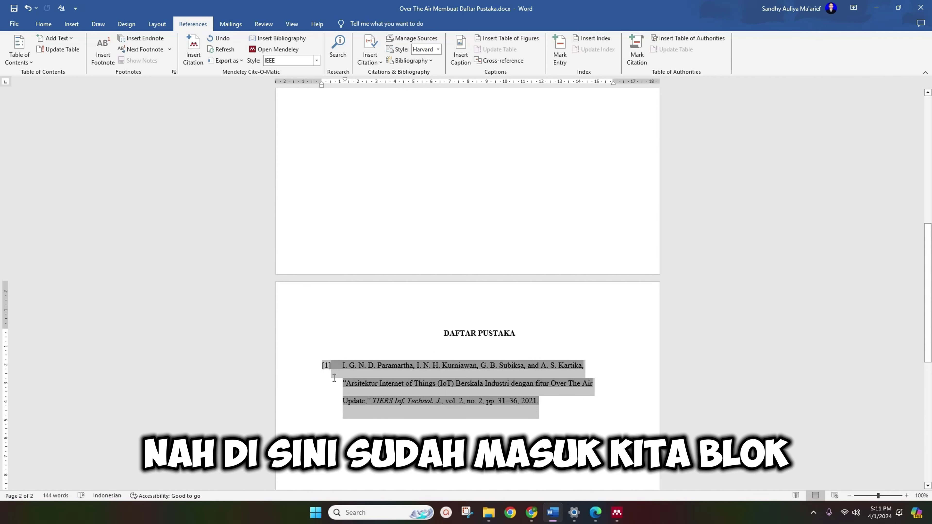
# - Reduce reference [1]'s line spacing to 1.5, then return to page 1
pyautogui.click(43, 24)
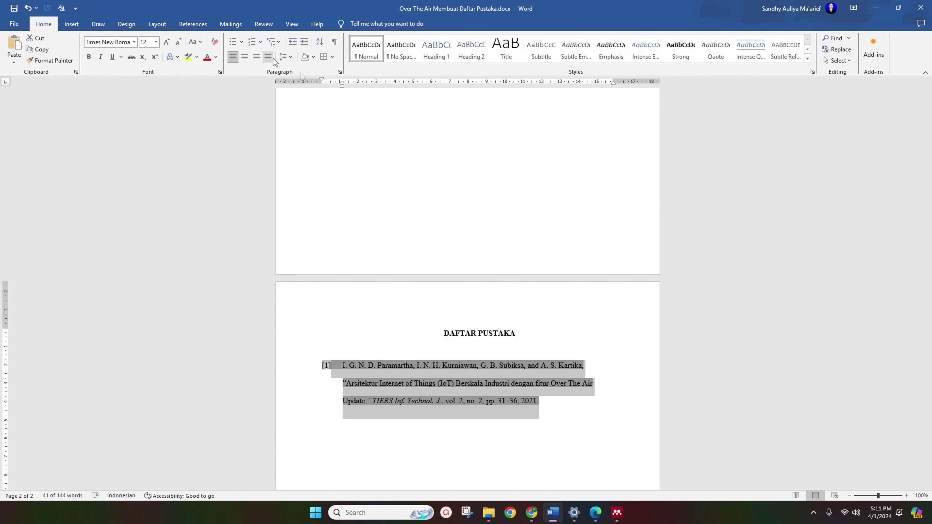
pyautogui.click(290, 57)
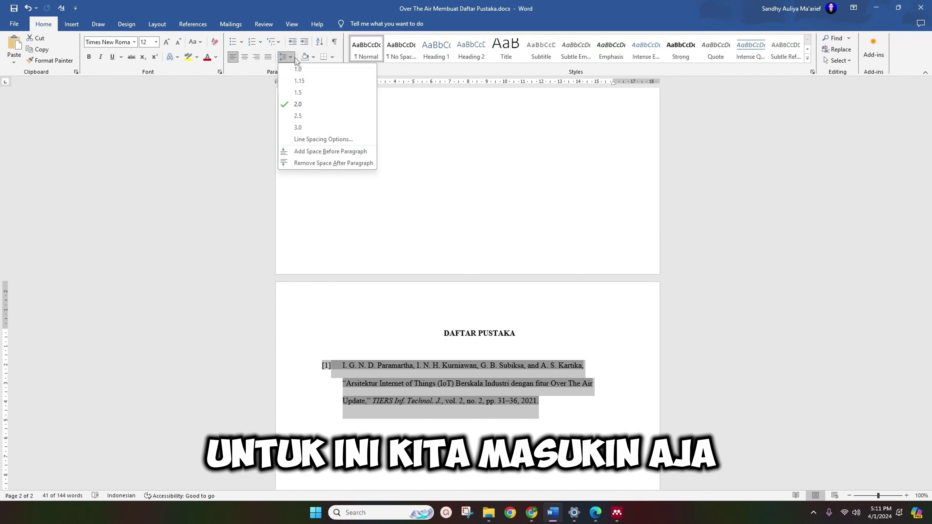
pyautogui.click(302, 91)
pyautogui.click(407, 390)
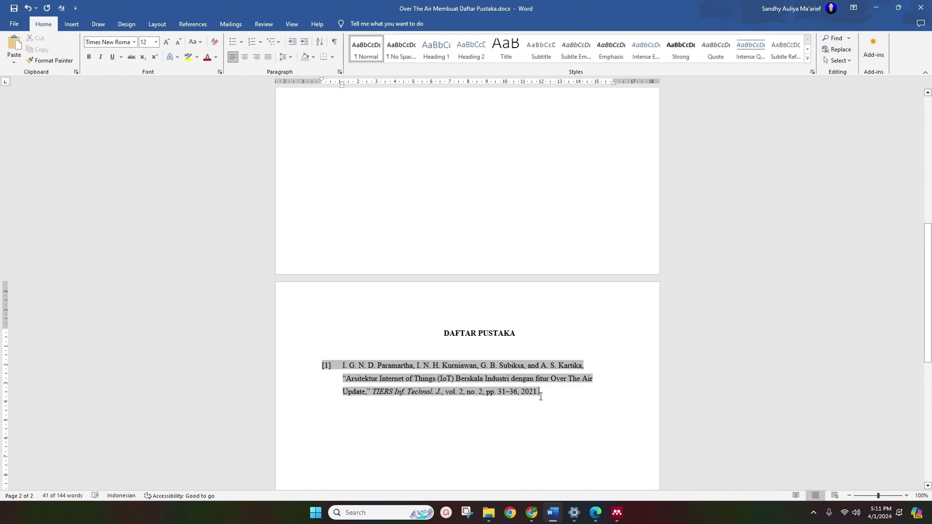
pyautogui.click(473, 230)
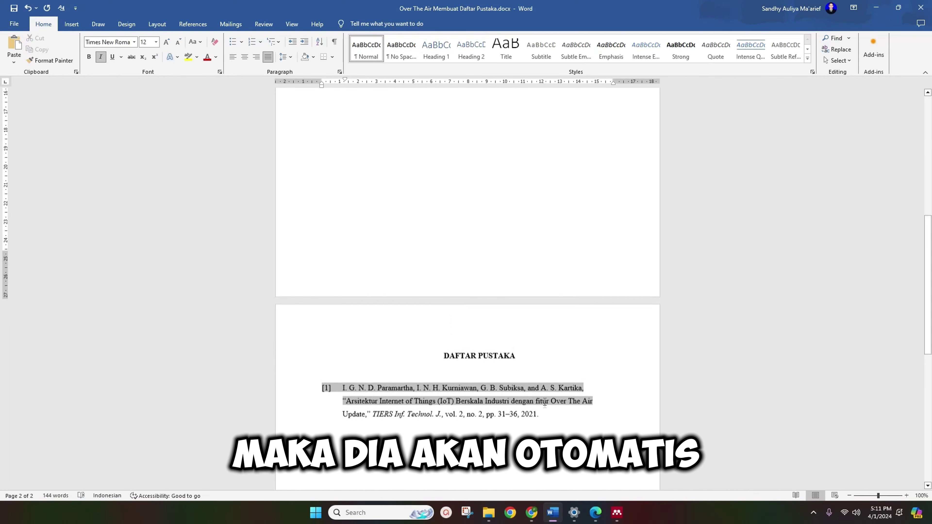
pyautogui.scroll(1, 545, 404)
pyautogui.scroll(3, 544, 406)
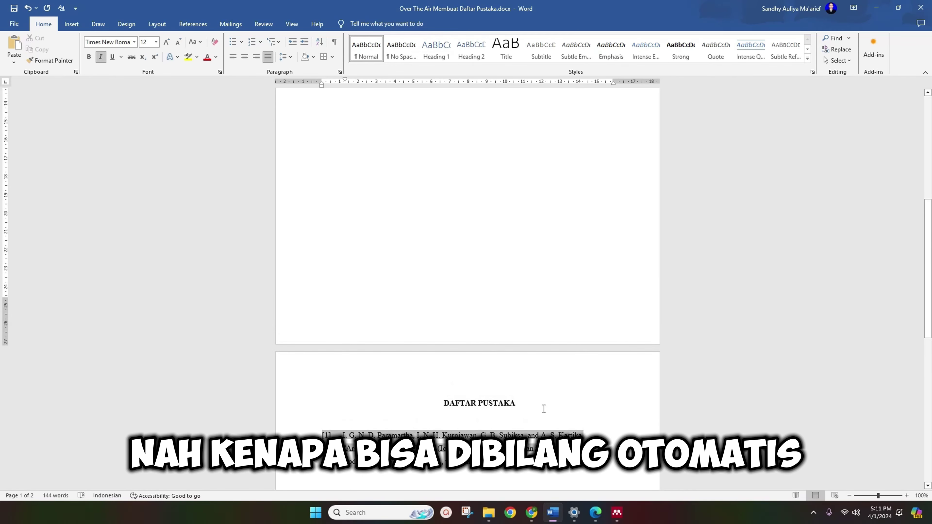
pyautogui.scroll(1, 543, 409)
pyautogui.scroll(5, 503, 312)
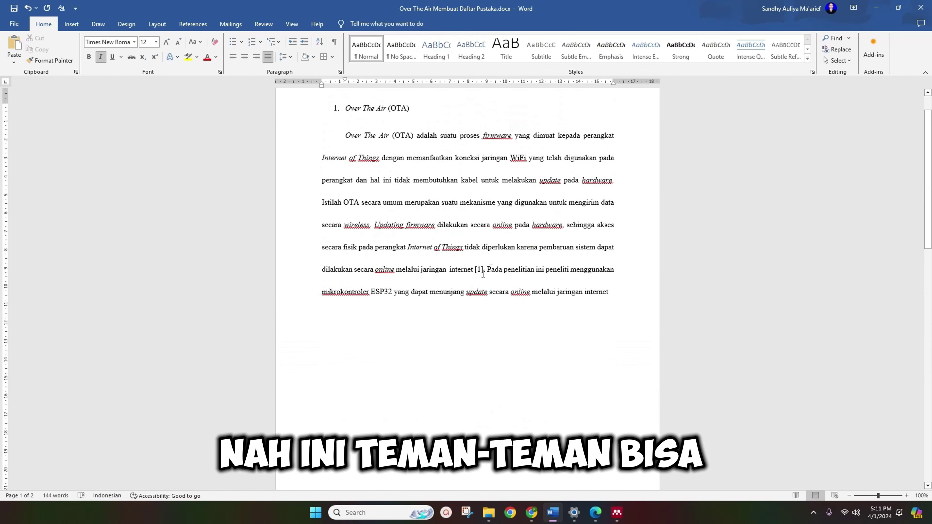
# - After 'internet', insert a Mendeley citation to the 2017 NodeMCU ESP8266 smart home article
pyautogui.click(633, 292)
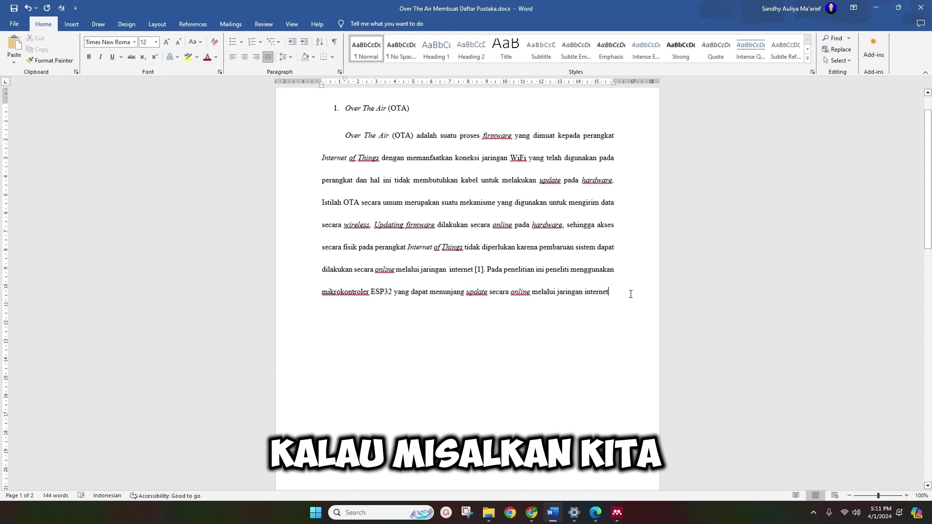
pyautogui.moveTo(487, 269)
pyautogui.mouseDown()
pyautogui.moveTo(607, 271)
pyautogui.moveTo(612, 293)
pyautogui.mouseUp()
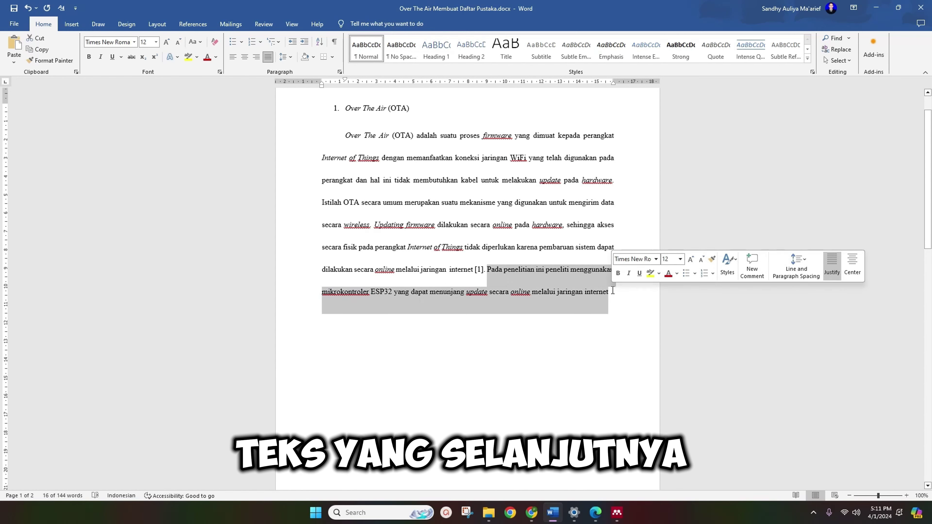
pyautogui.click(611, 294)
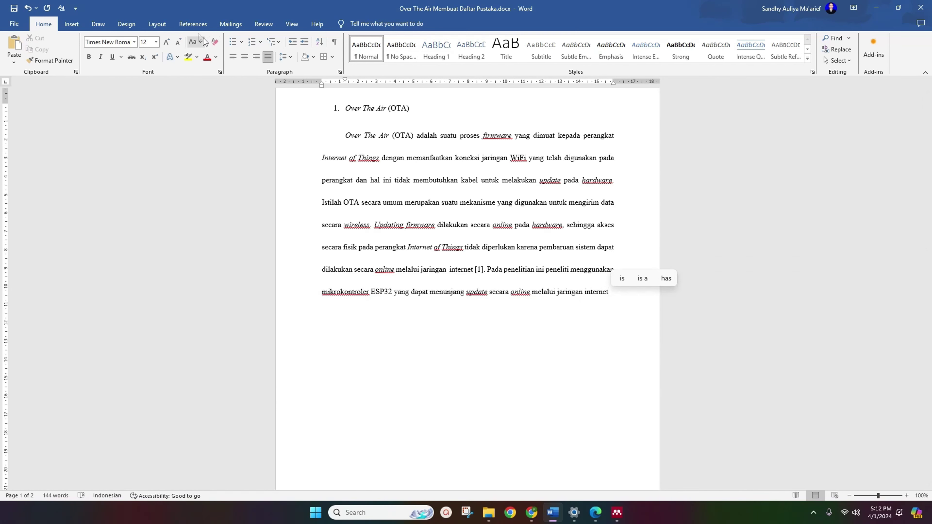
pyautogui.click(195, 26)
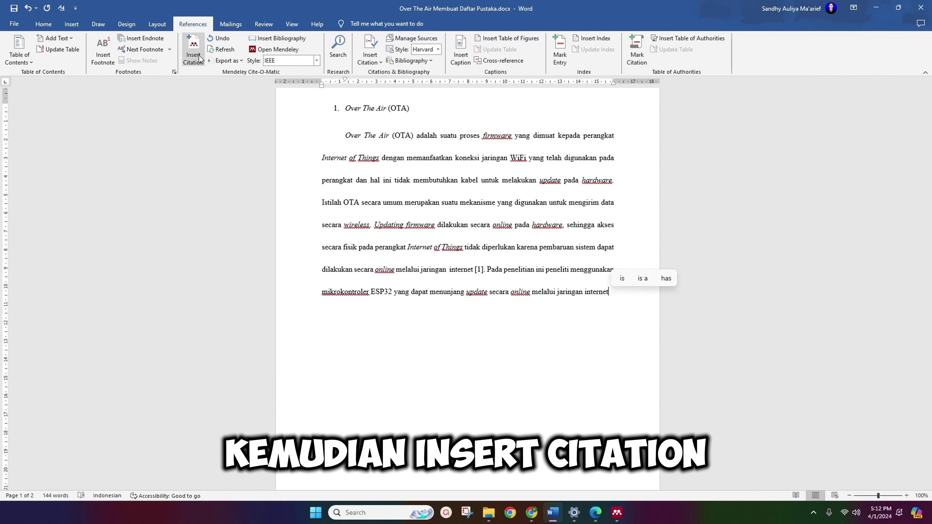
pyautogui.click(199, 55)
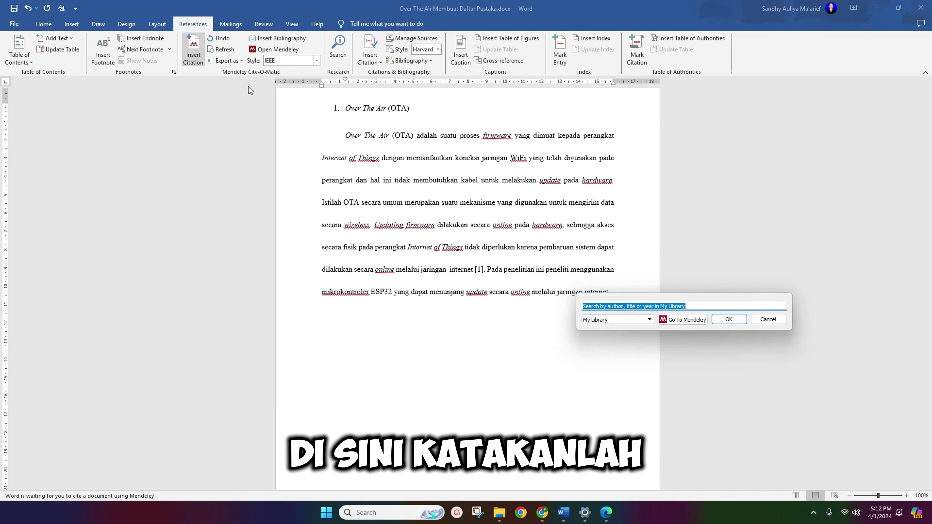
pyautogui.write('inte')
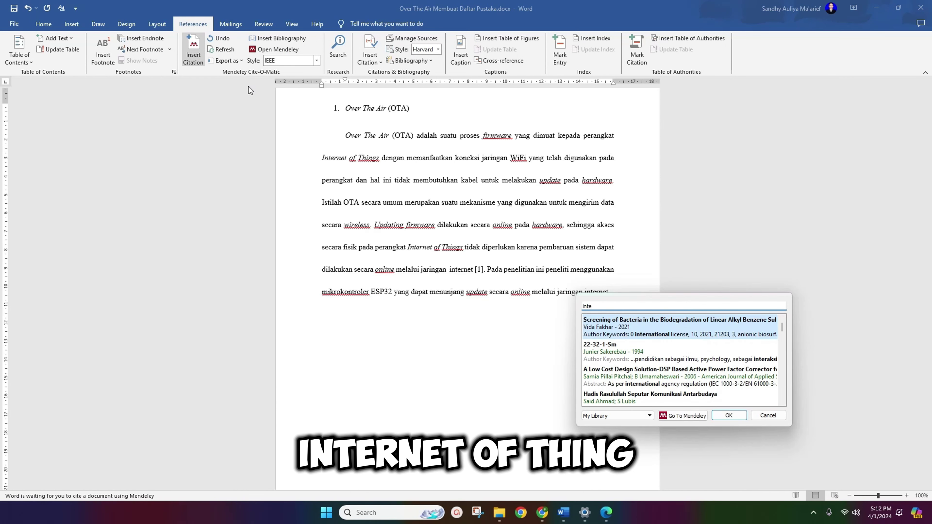
pyautogui.write('rnet')
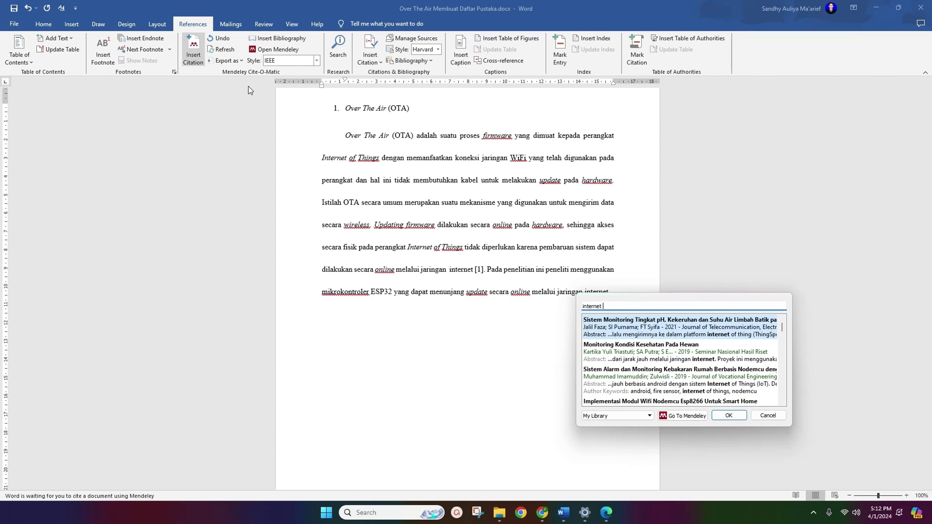
pyautogui.write(' of things')
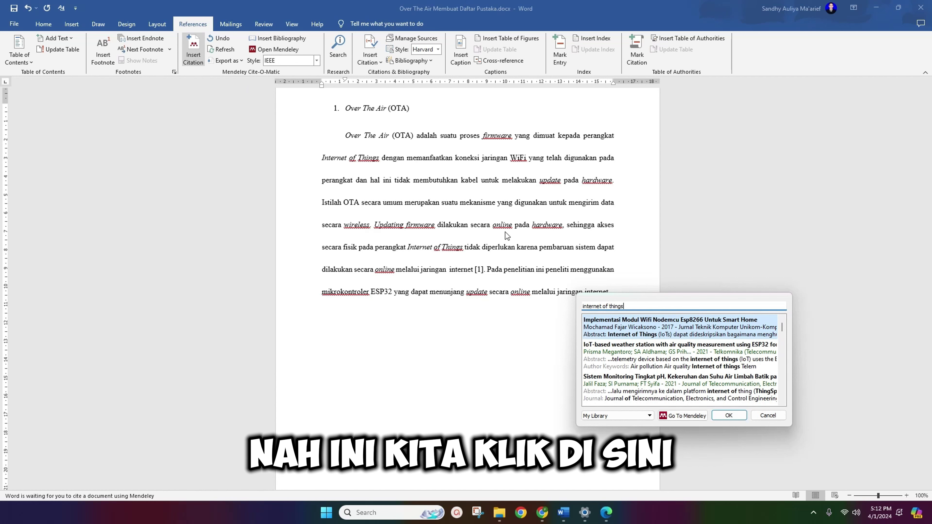
pyautogui.click(662, 330)
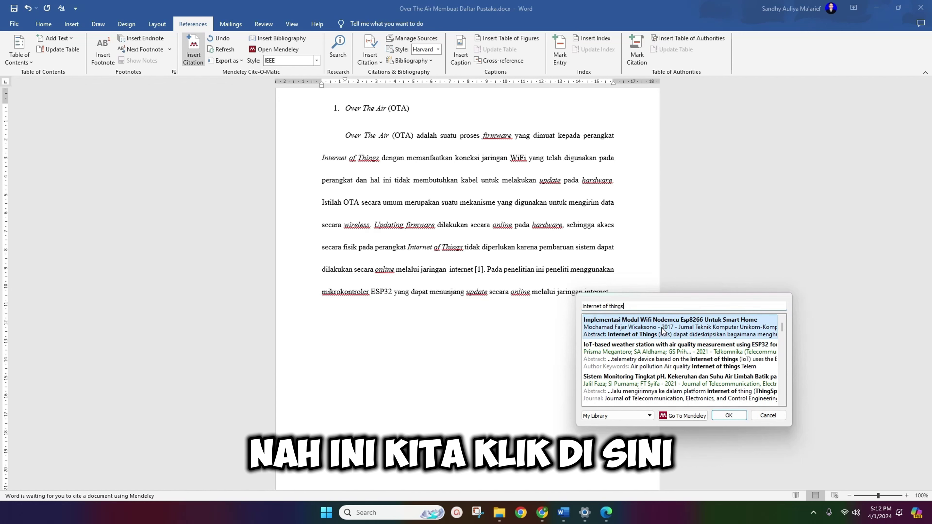
pyautogui.click(662, 330)
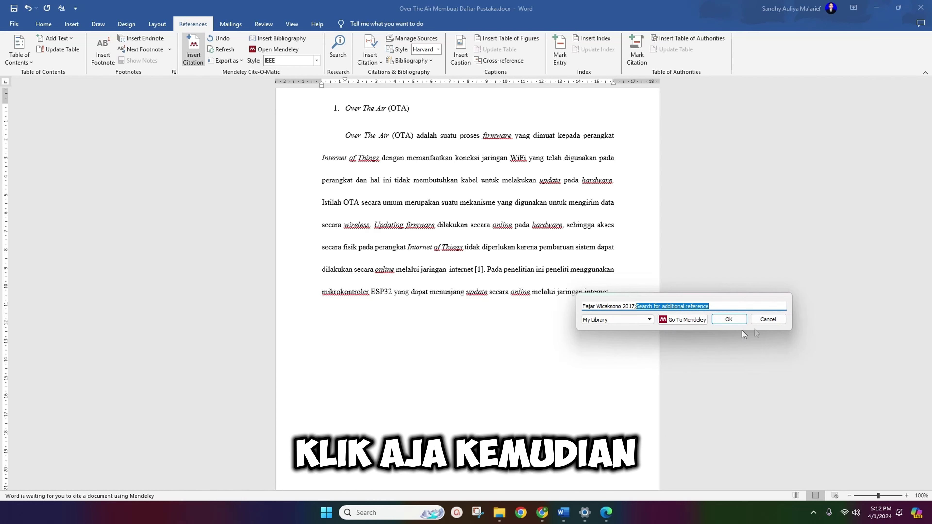
pyautogui.click(730, 319)
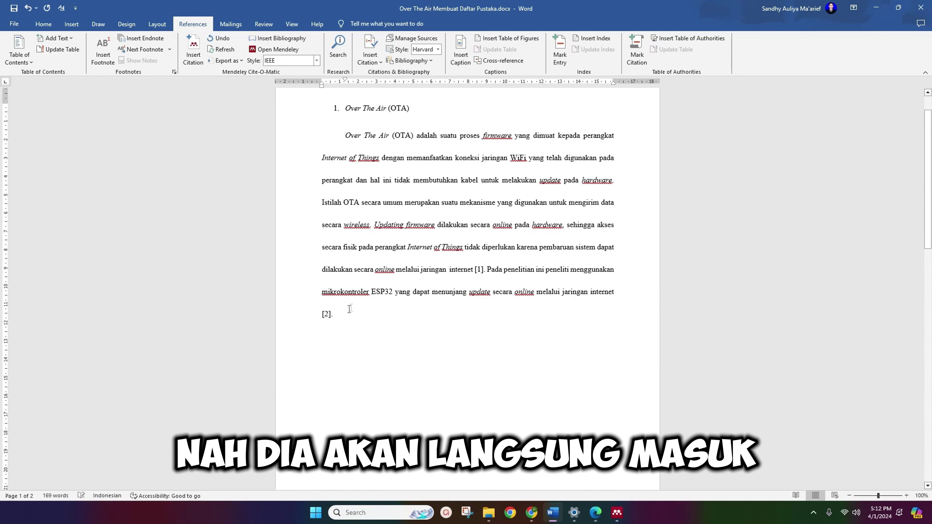
pyautogui.scroll(-2, 349, 312)
# - Add the 2021 Megantoro IoT weather station paper as citation [3] right after [2]
pyautogui.scroll(-5, 354, 301)
pyautogui.scroll(-3, 353, 303)
pyautogui.scroll(-1, 373, 310)
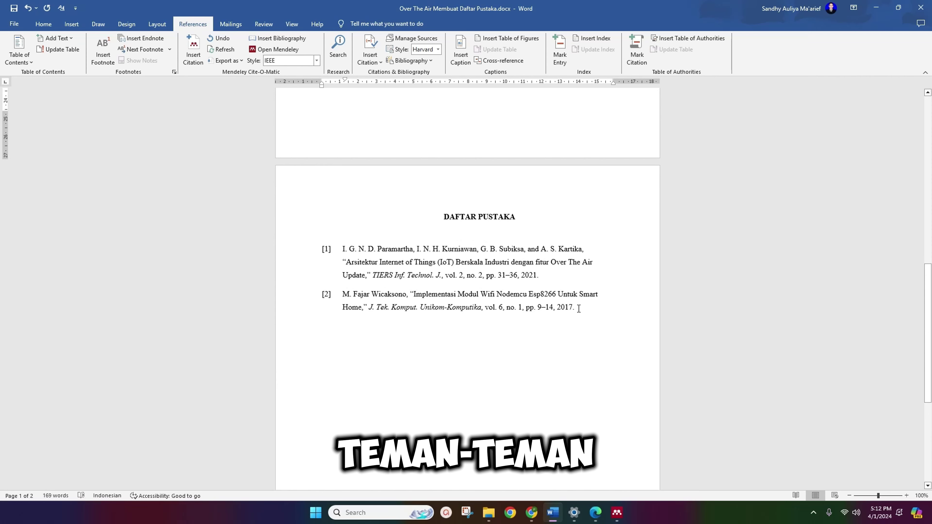
pyautogui.scroll(3, 514, 290)
pyautogui.scroll(5, 463, 262)
pyautogui.scroll(1, 404, 235)
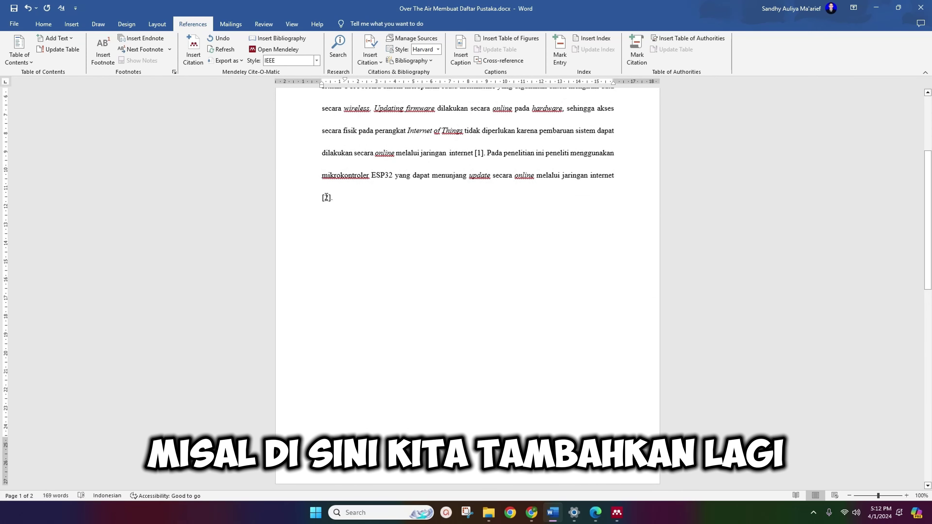
pyautogui.click(194, 49)
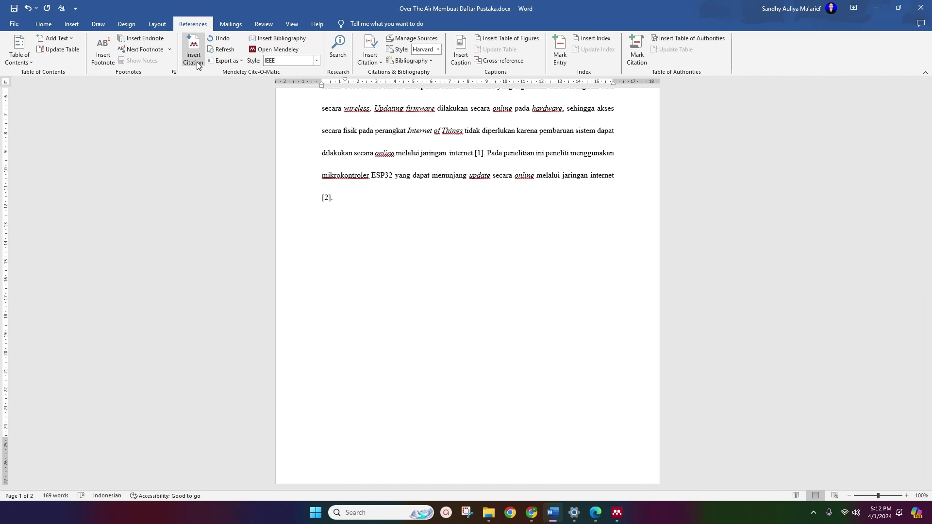
pyautogui.write('inter et')
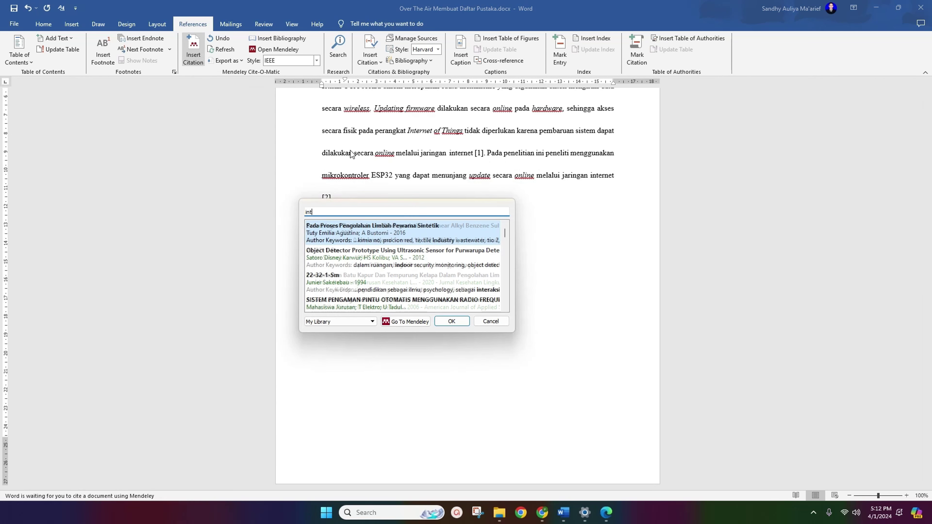
pyautogui.press('BackSpace')
pyautogui.press('BackSpace')
pyautogui.press('BackSpace')
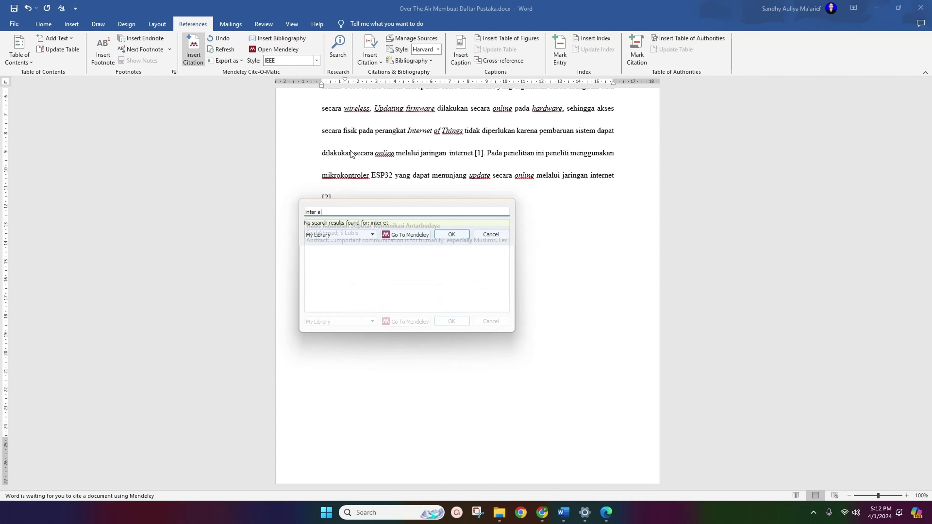
pyautogui.write('net ')
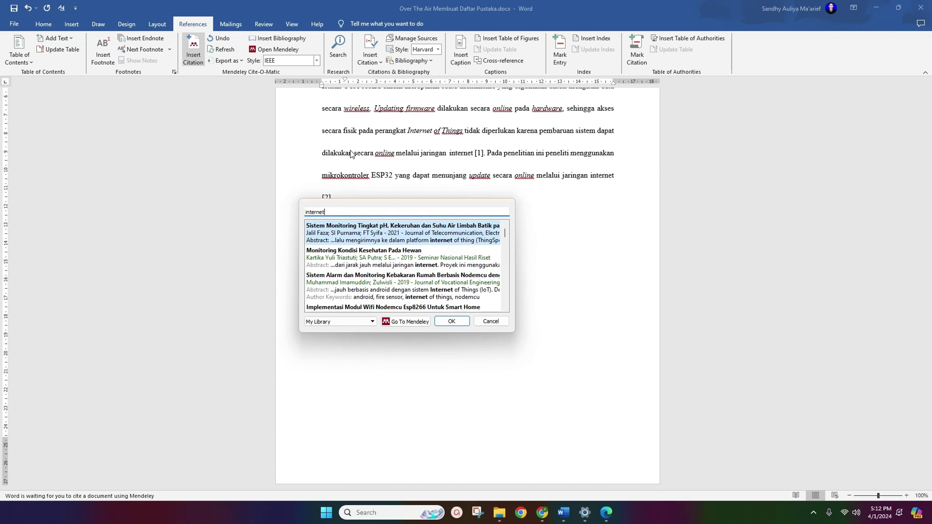
pyautogui.write('of')
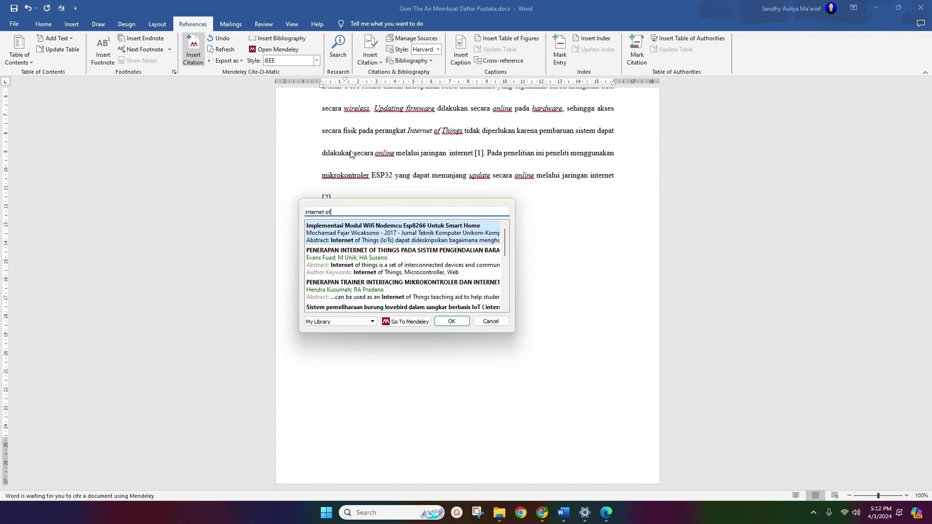
pyautogui.write(' things')
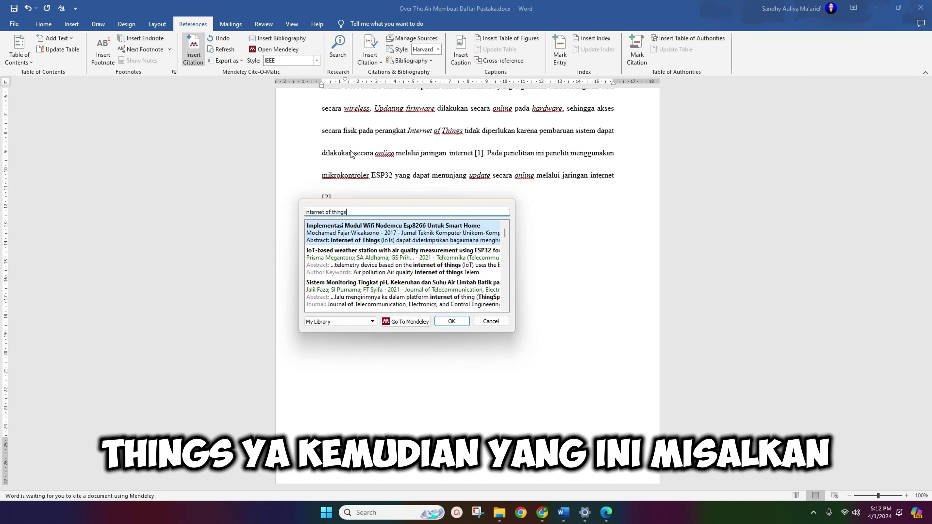
pyautogui.click(379, 264)
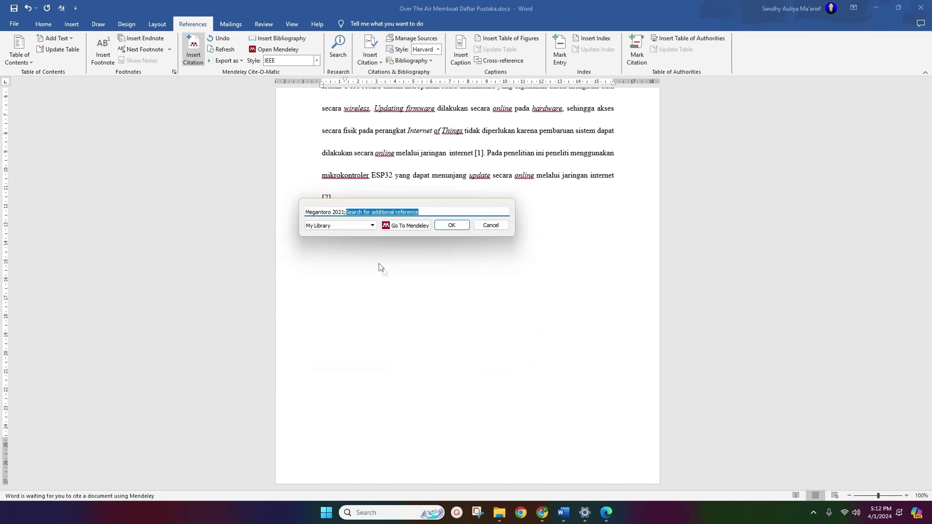
pyautogui.click(458, 226)
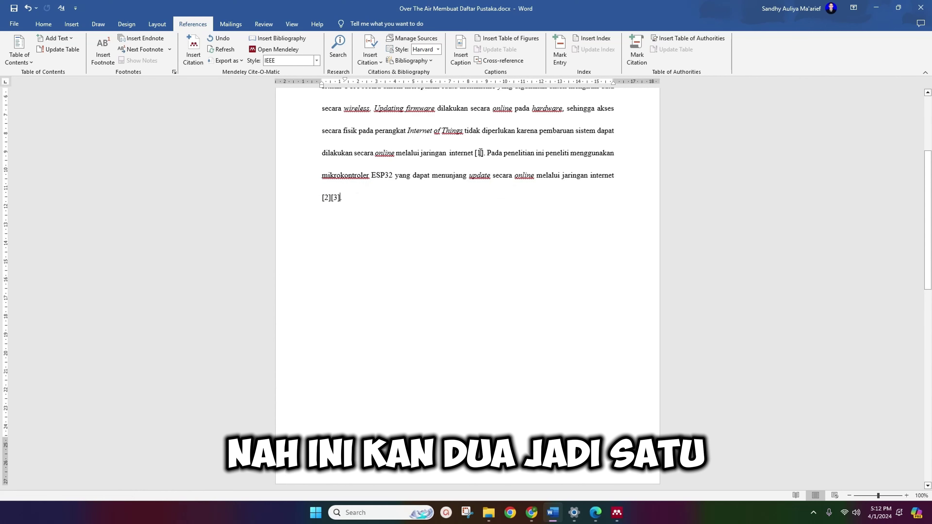
# - Go to the DAFTAR PUSTAKA page and select bibliography entries [1] through [3]
pyautogui.scroll(-3, 377, 196)
pyautogui.scroll(-5, 376, 195)
pyautogui.scroll(-1, 378, 220)
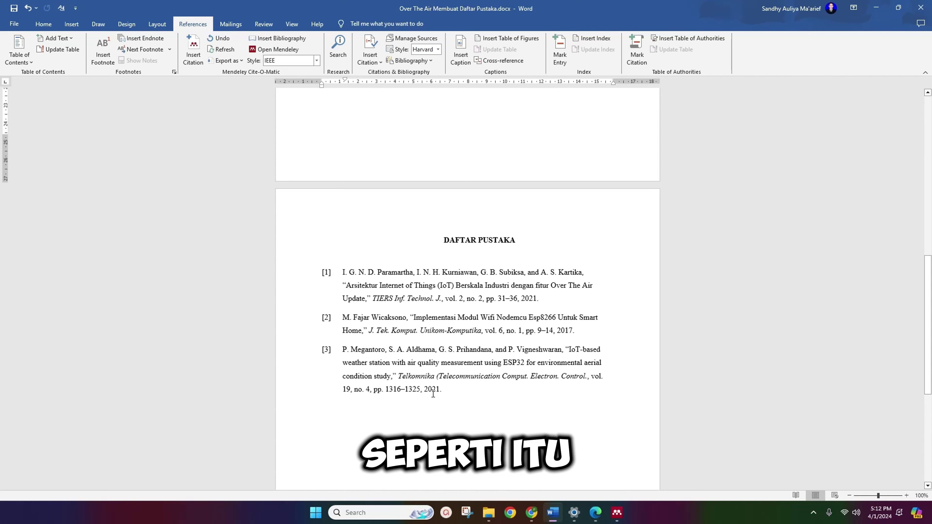
pyautogui.scroll(4, 436, 352)
pyautogui.scroll(5, 440, 316)
pyautogui.scroll(1, 433, 296)
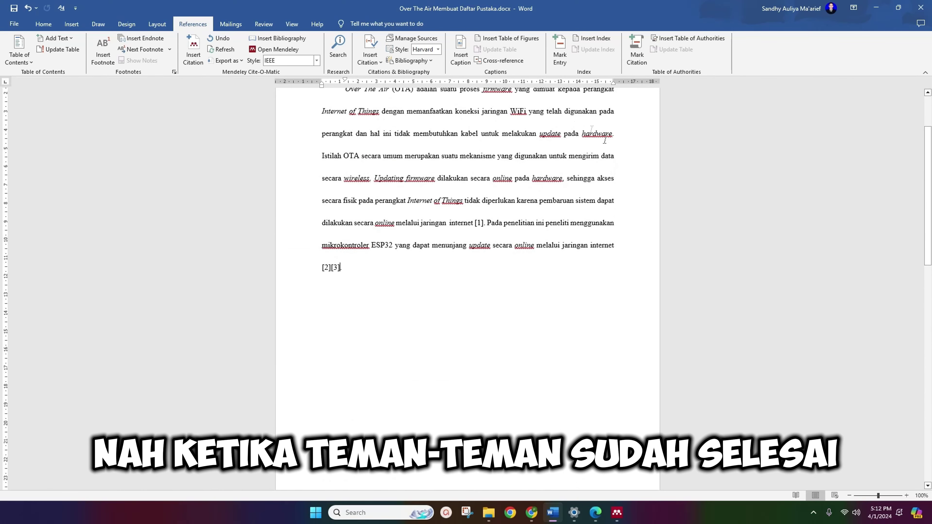
pyautogui.scroll(-3, 476, 221)
pyautogui.scroll(-5, 466, 293)
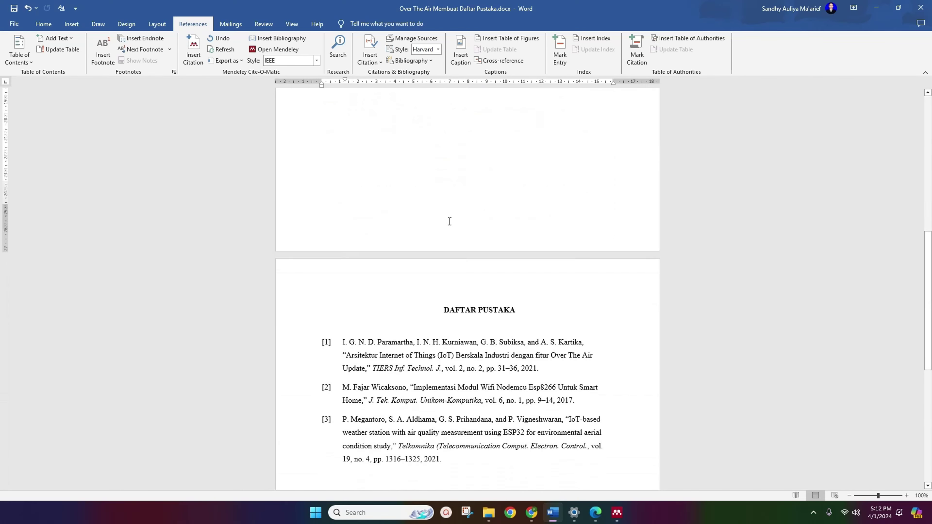
pyautogui.scroll(-2, 455, 367)
pyautogui.moveTo(453, 388); pyautogui.dragTo(343, 283)
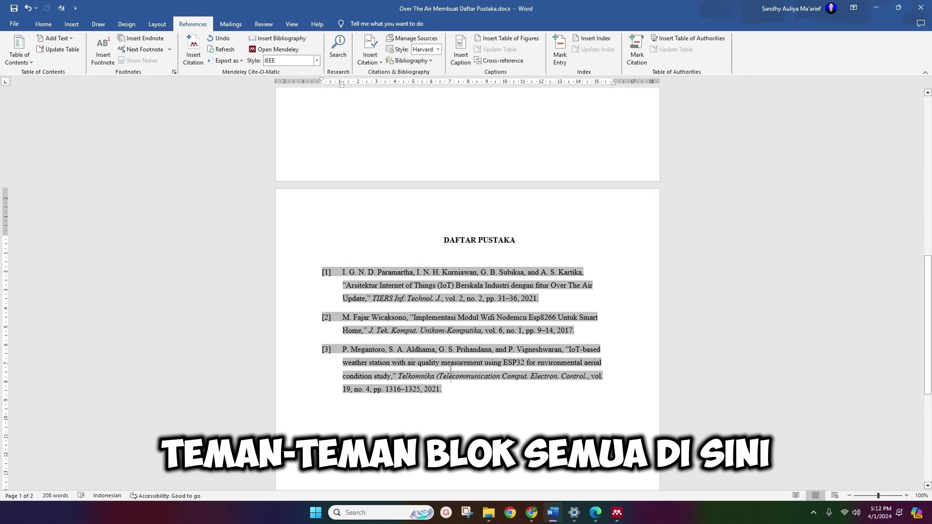
pyautogui.moveTo(442, 396); pyautogui.dragTo(331, 272)
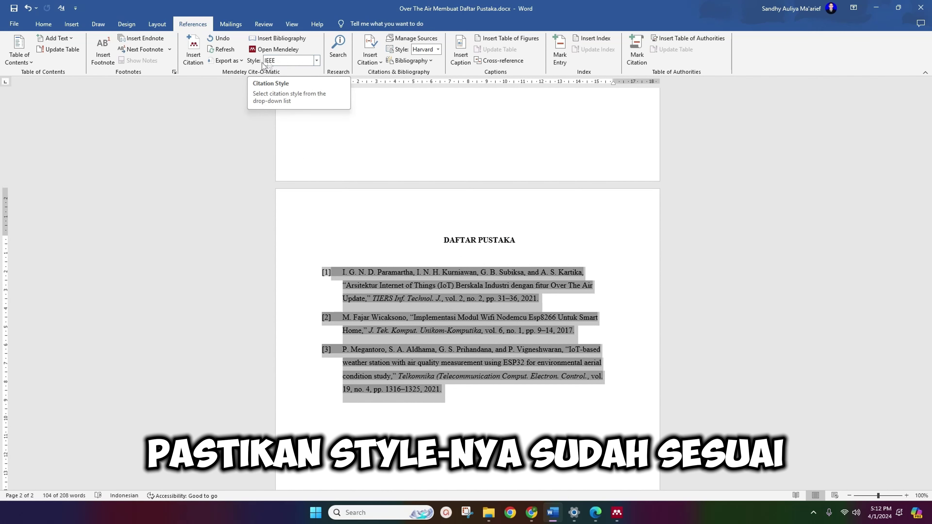
# - Justify the three references while keeping them in 12-point Times New Roman
pyautogui.click(43, 25)
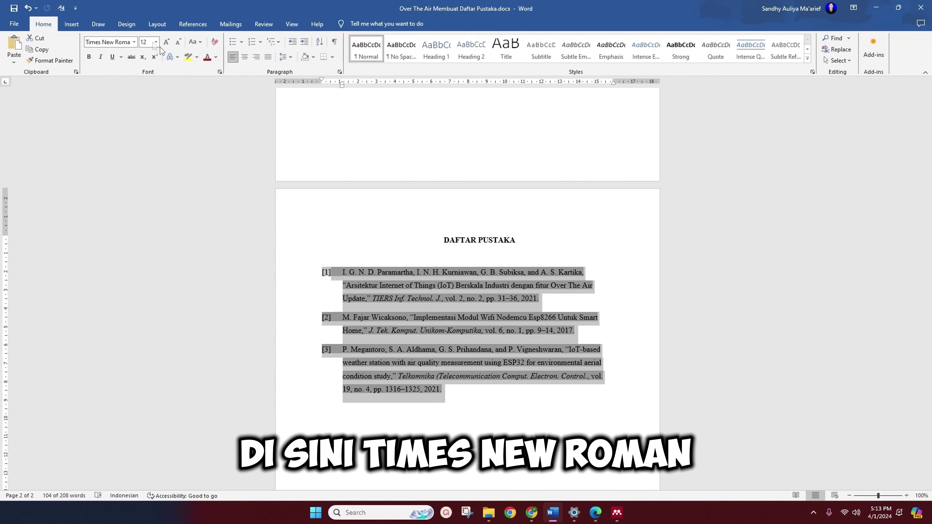
pyautogui.click(135, 42)
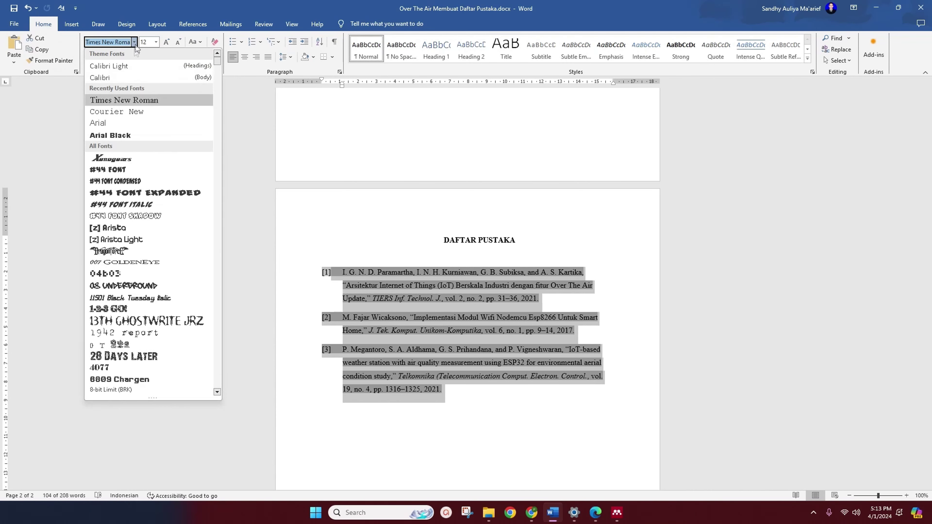
pyautogui.click(116, 100)
pyautogui.click(156, 41)
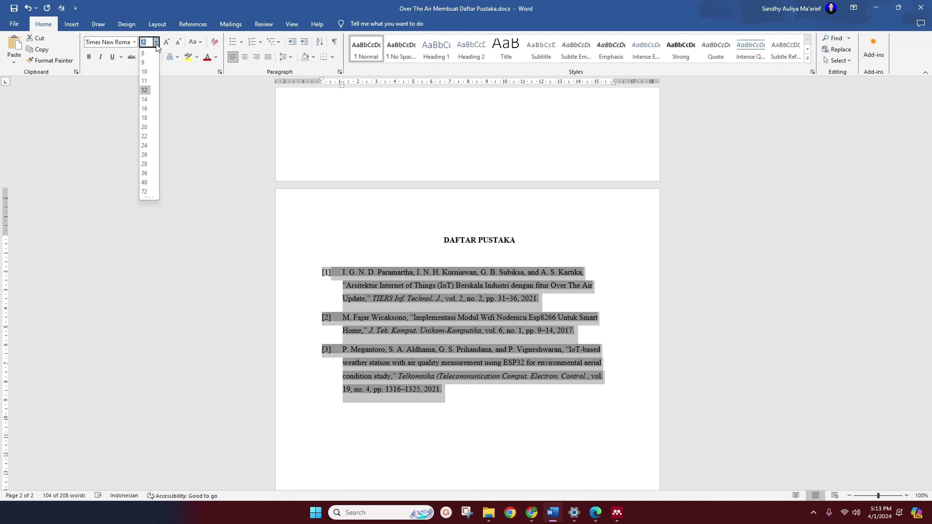
pyautogui.click(145, 92)
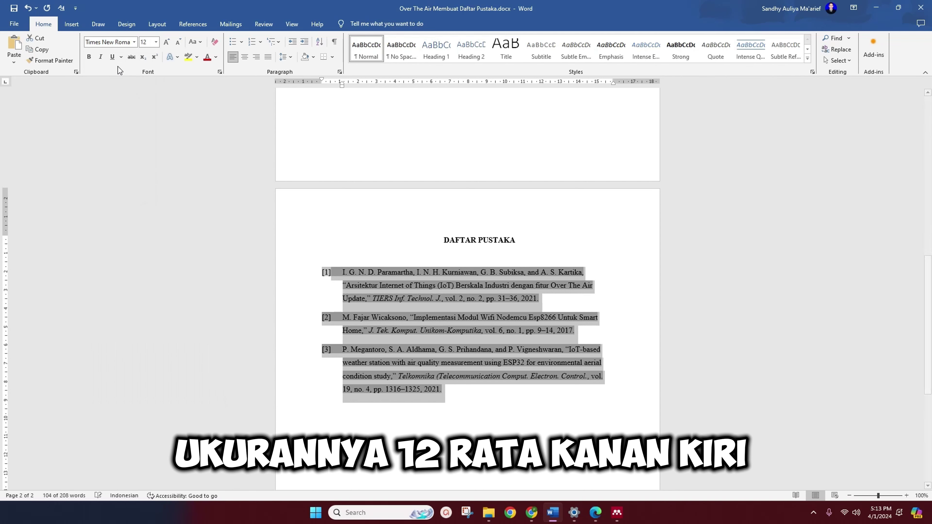
pyautogui.click(268, 57)
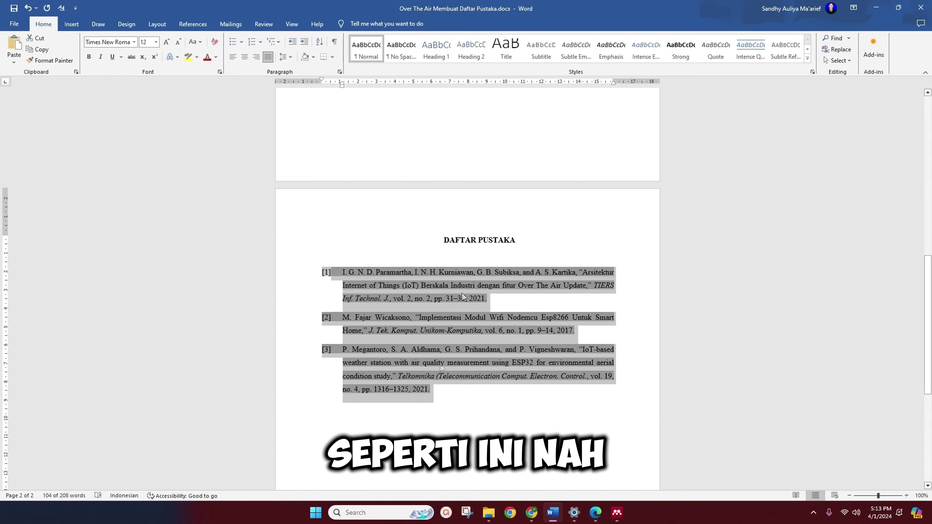
pyautogui.click(439, 391)
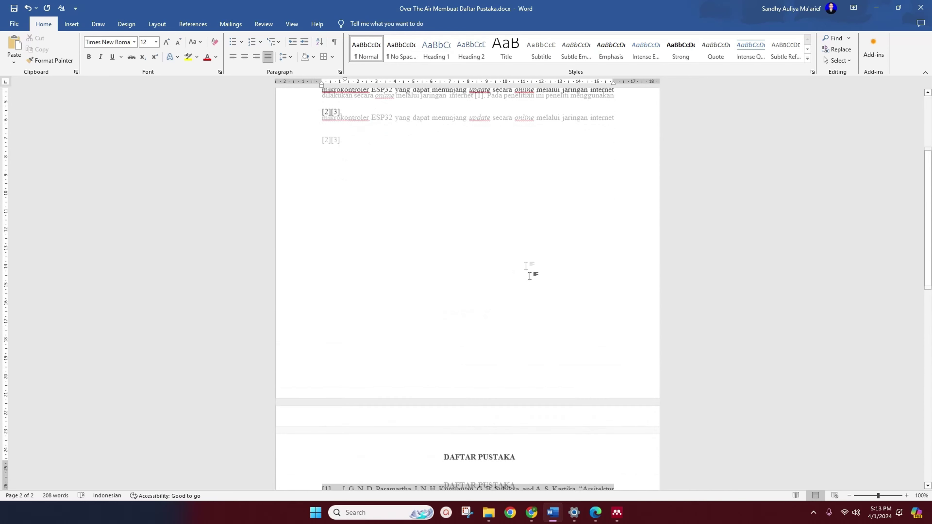
pyautogui.scroll(10, 520, 256)
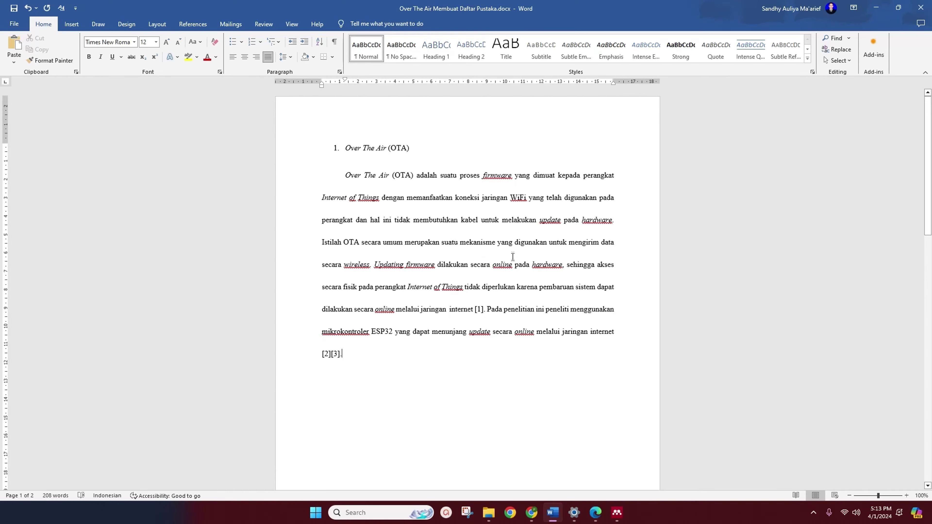
pyautogui.scroll(-5, 506, 253)
pyautogui.scroll(-3, 495, 246)
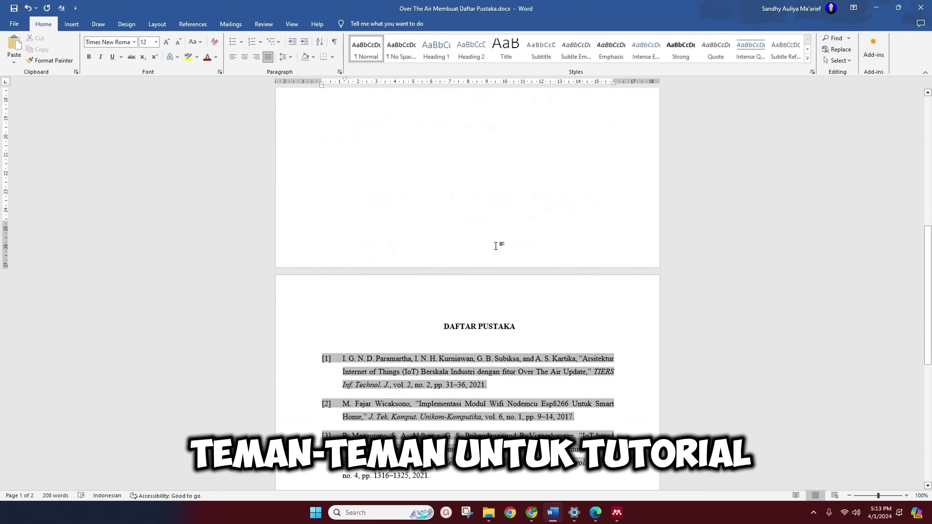
pyautogui.scroll(-2, 495, 246)
pyautogui.scroll(4, 476, 260)
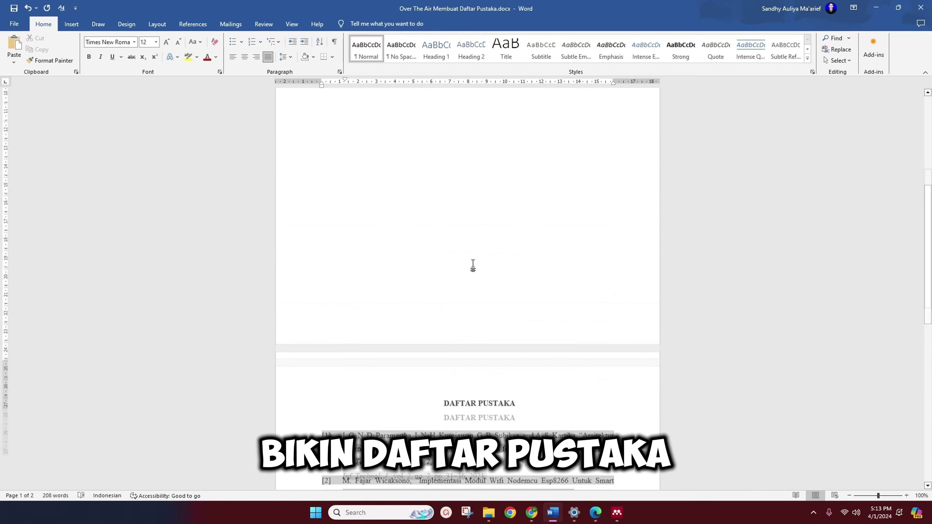
pyautogui.scroll(4, 473, 263)
pyautogui.scroll(2, 471, 263)
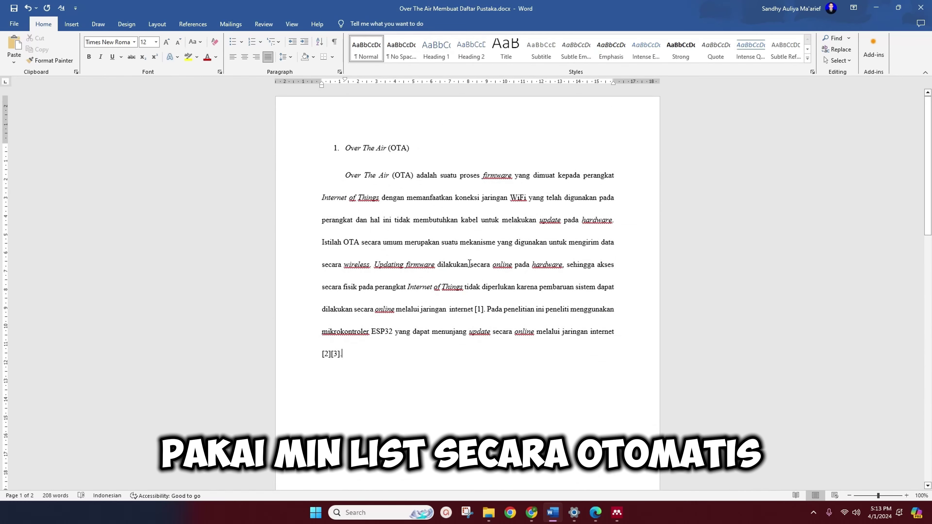